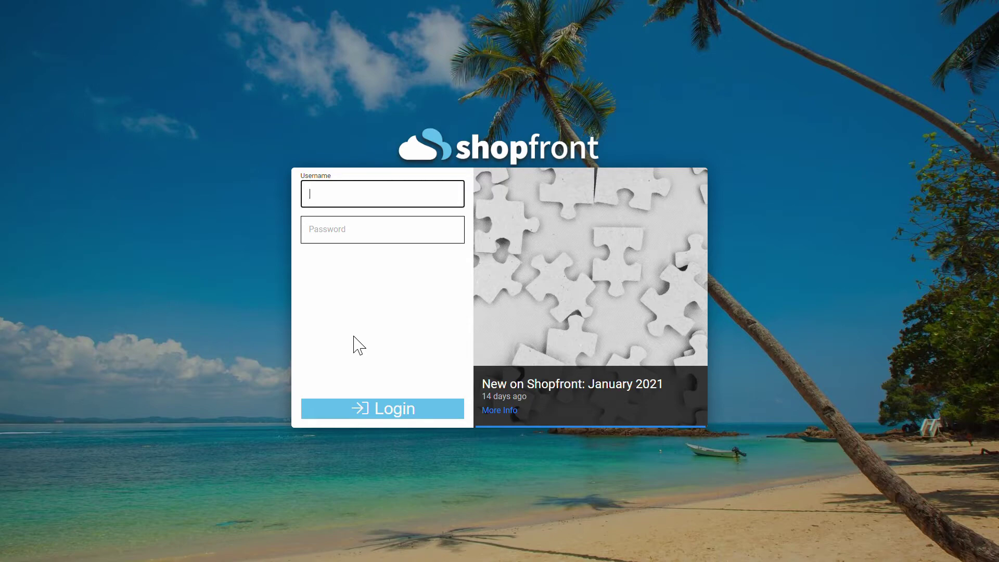
Log in with the staff username and password, then choose Register #1 at Moonee Ponds
text(sara)
key(Tab)
text(123)
key(Return)
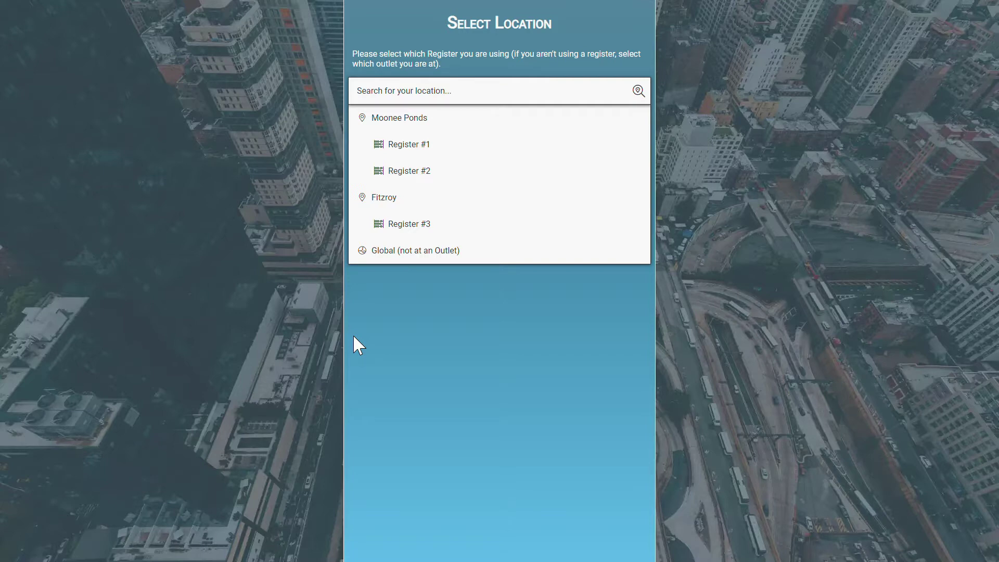
click(376, 151)
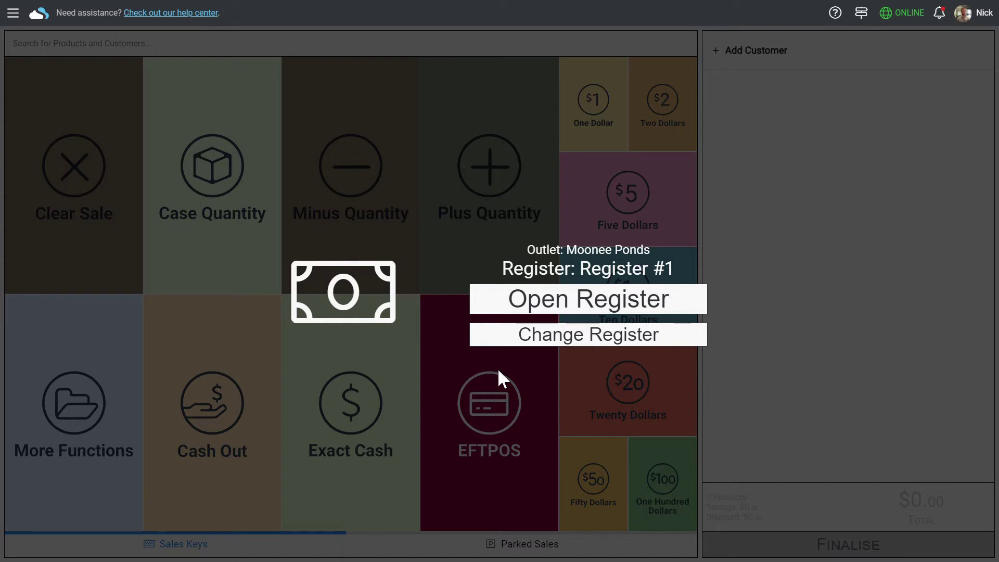
Open the register, search 'an pur' and add Pure Blonde Can 4.2% 375ml at $3.85
click(558, 310)
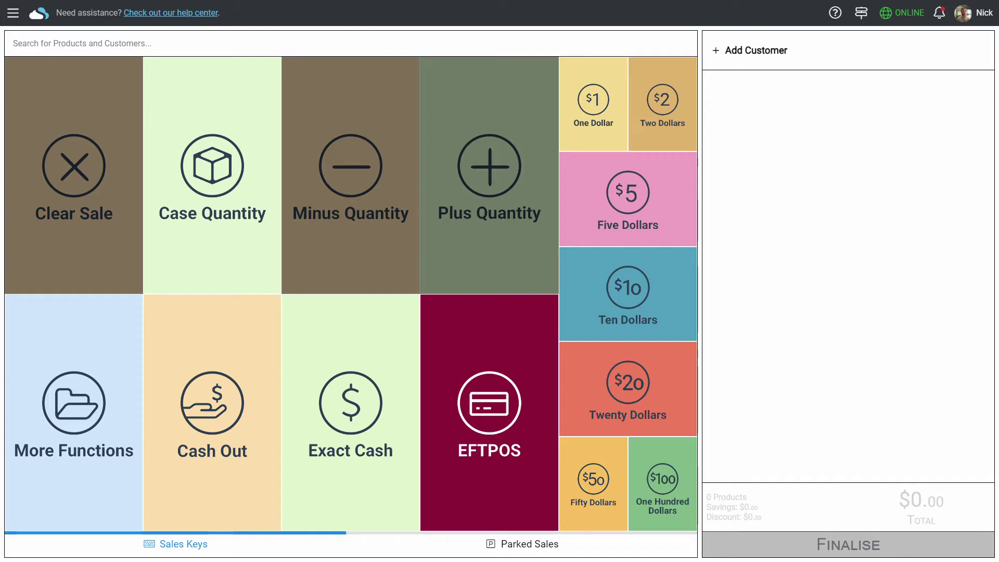
click(480, 52)
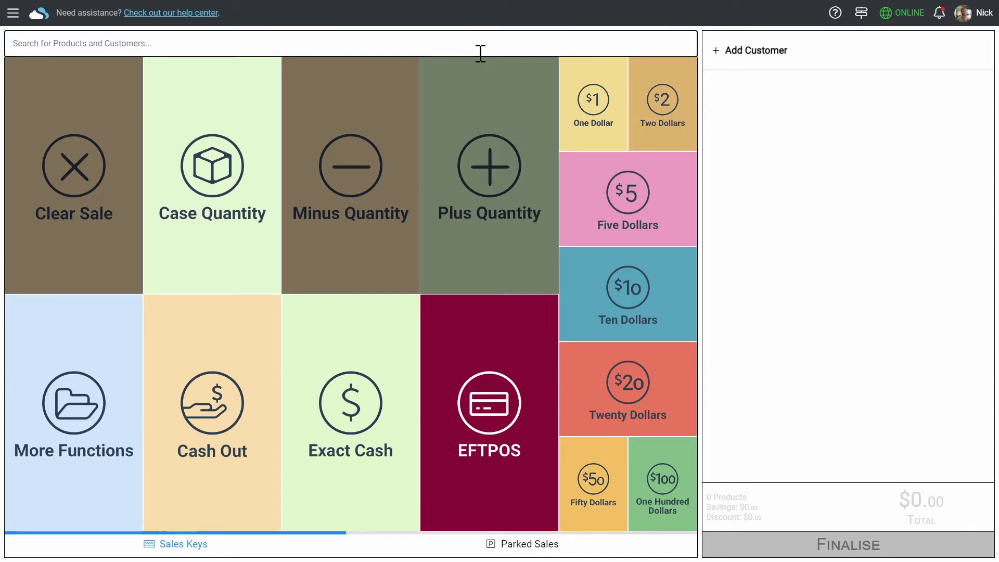
text(an)
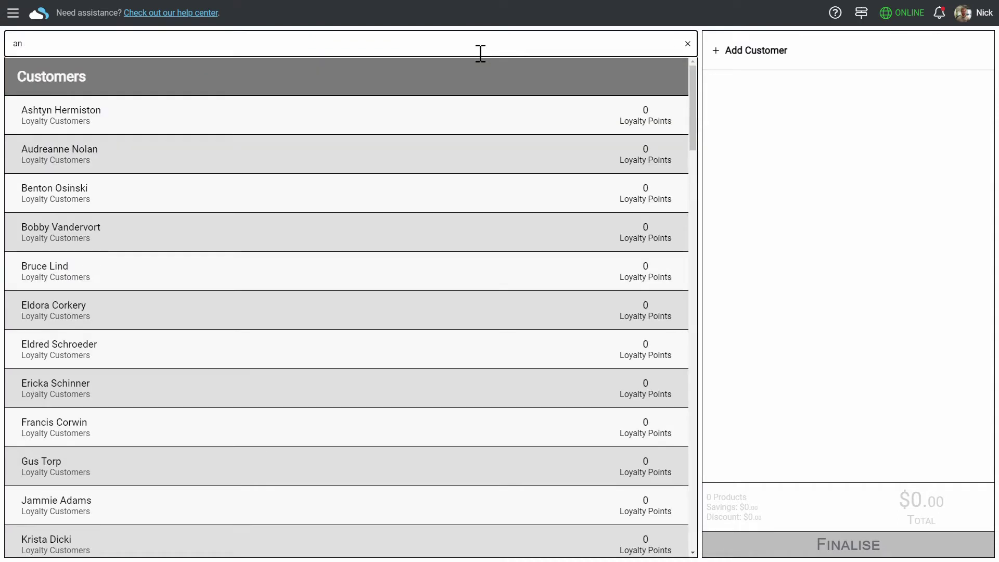
text( pur)
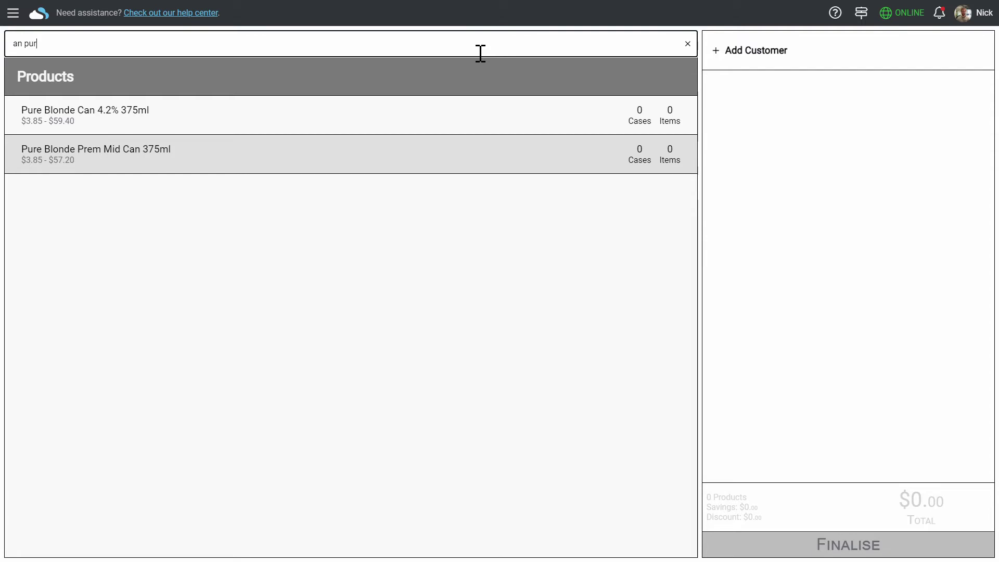
click(546, 120)
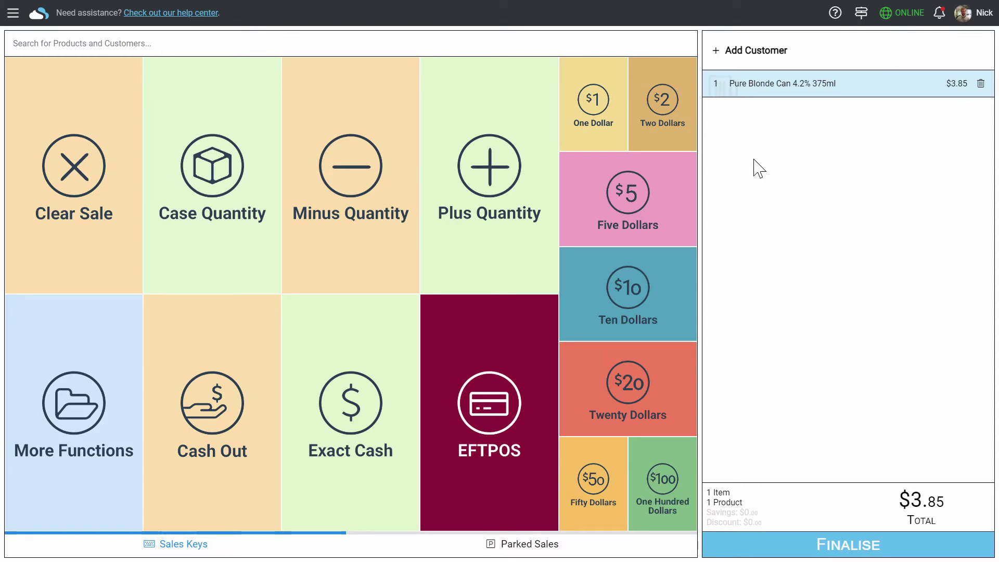
click(776, 89)
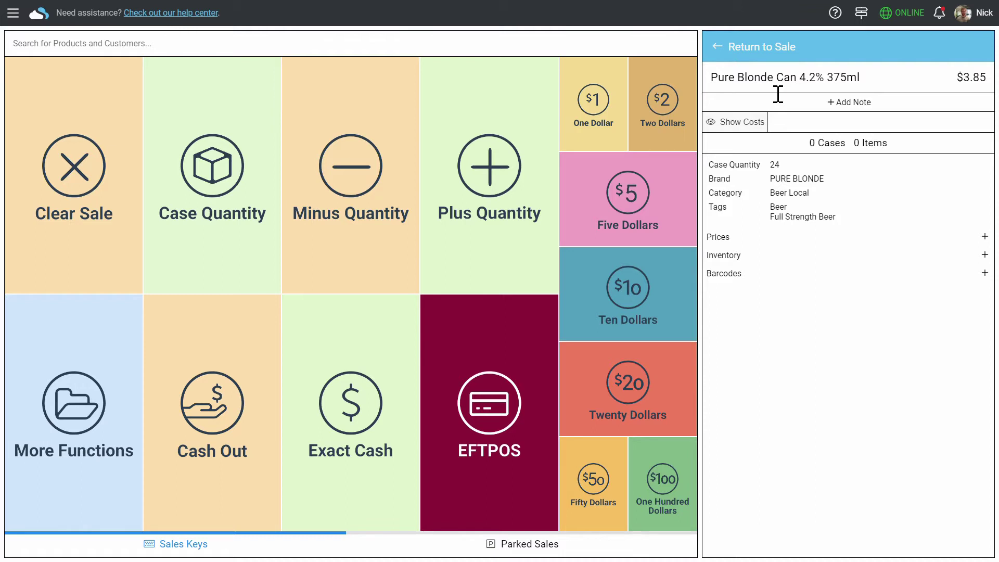
click(729, 238)
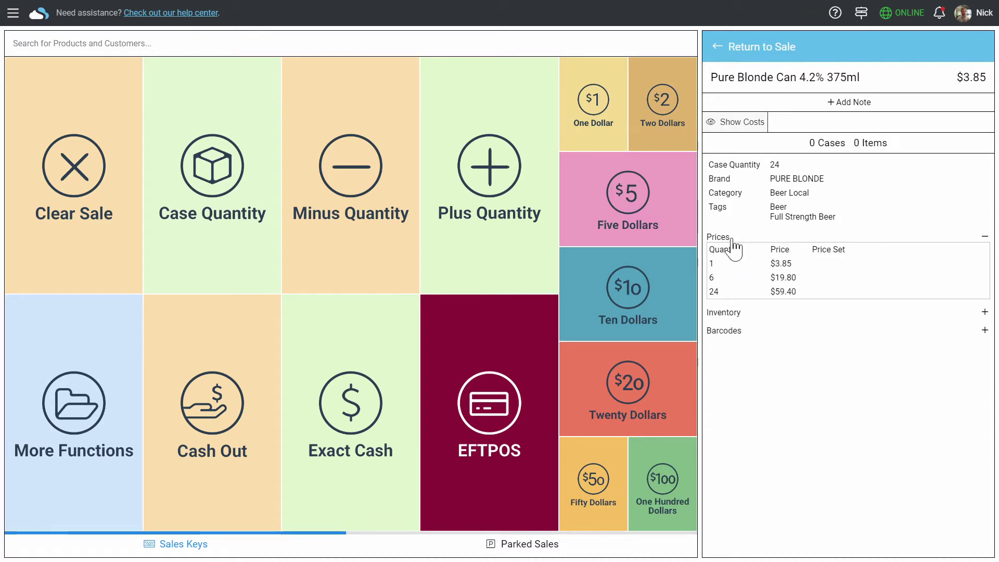
click(786, 313)
click(815, 425)
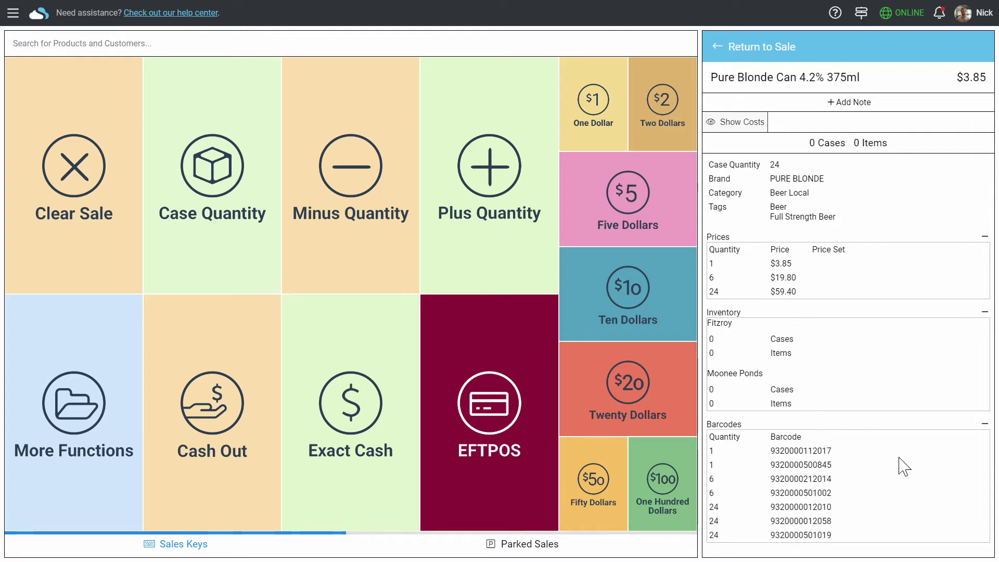
click(727, 57)
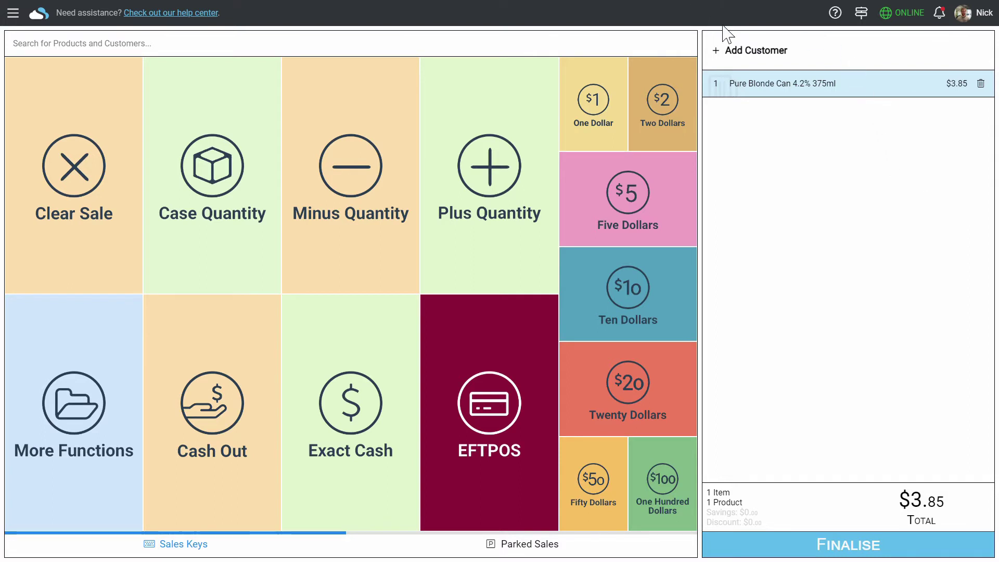
Set the Pure Blonde can line quantity to 6, at $3.30 each for $19.80
click(725, 89)
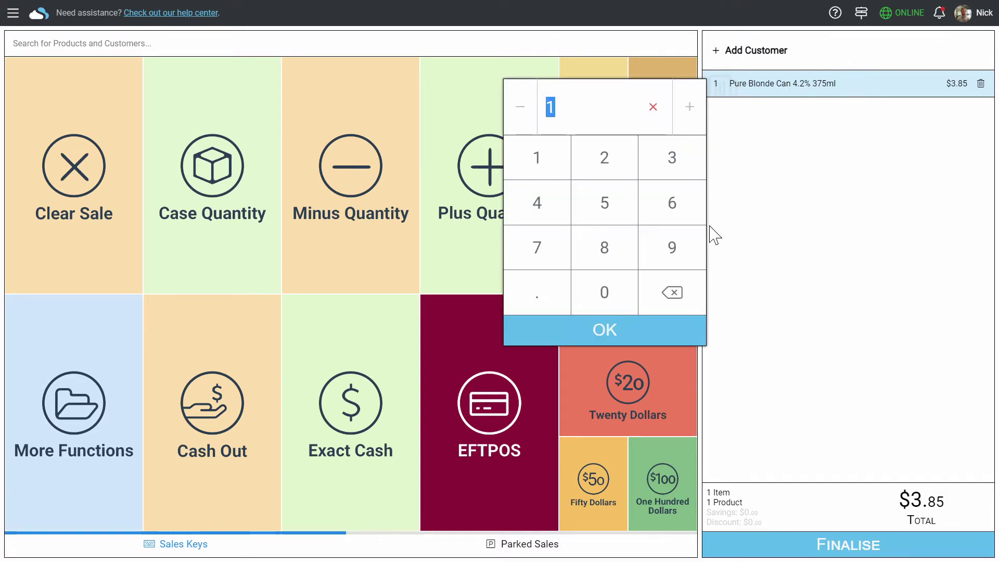
click(627, 216)
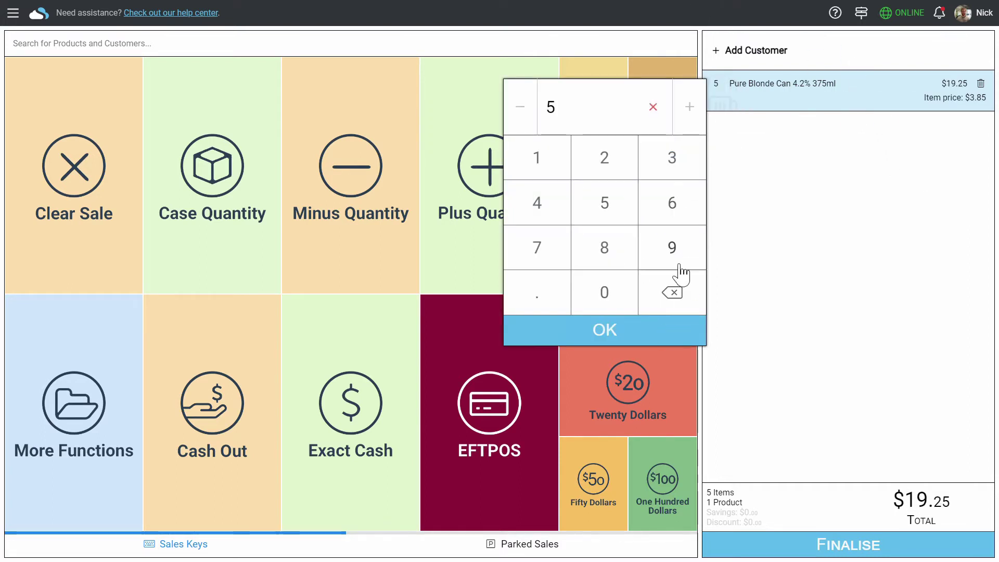
click(674, 333)
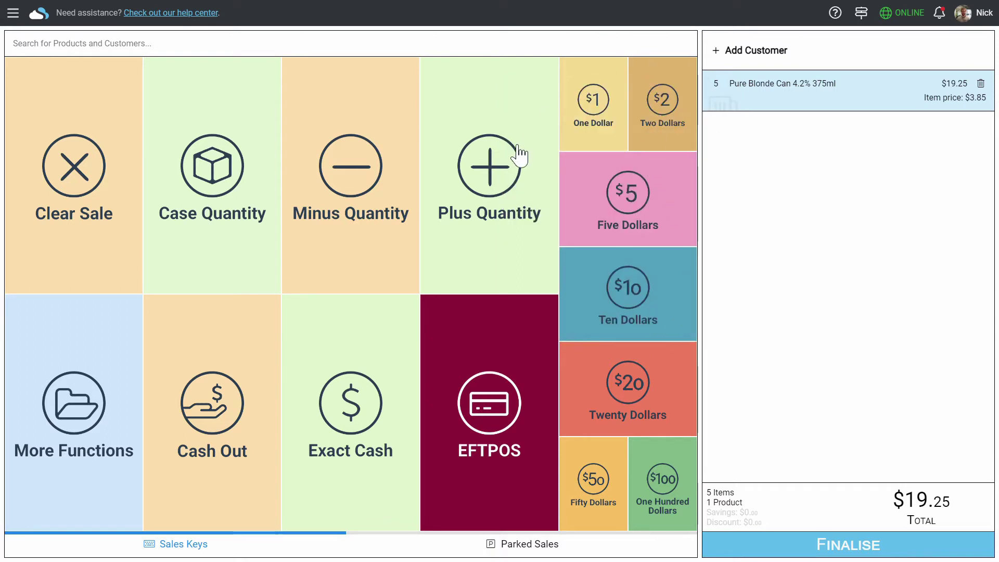
click(509, 165)
click(487, 186)
click(487, 187)
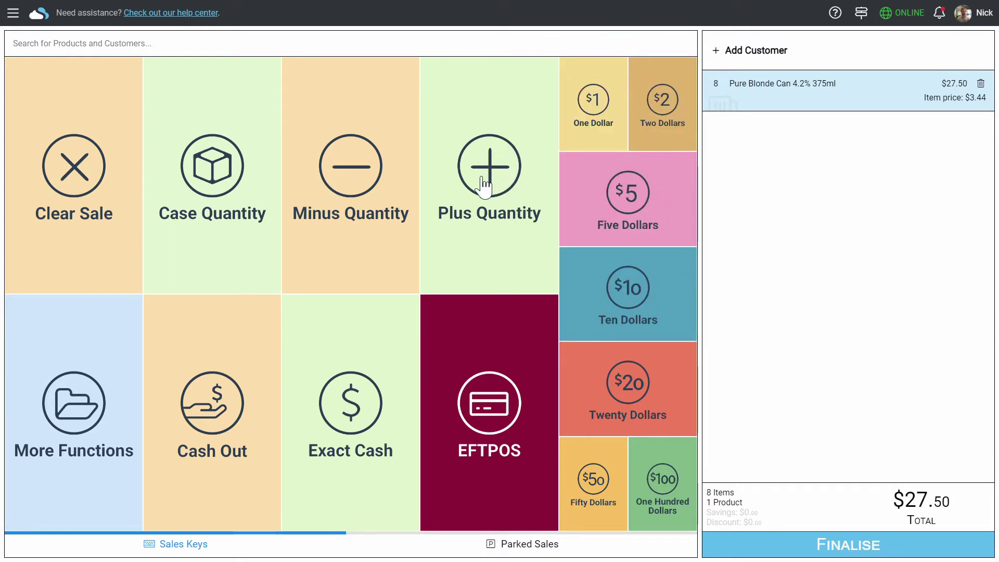
click(389, 166)
click(390, 166)
click(389, 165)
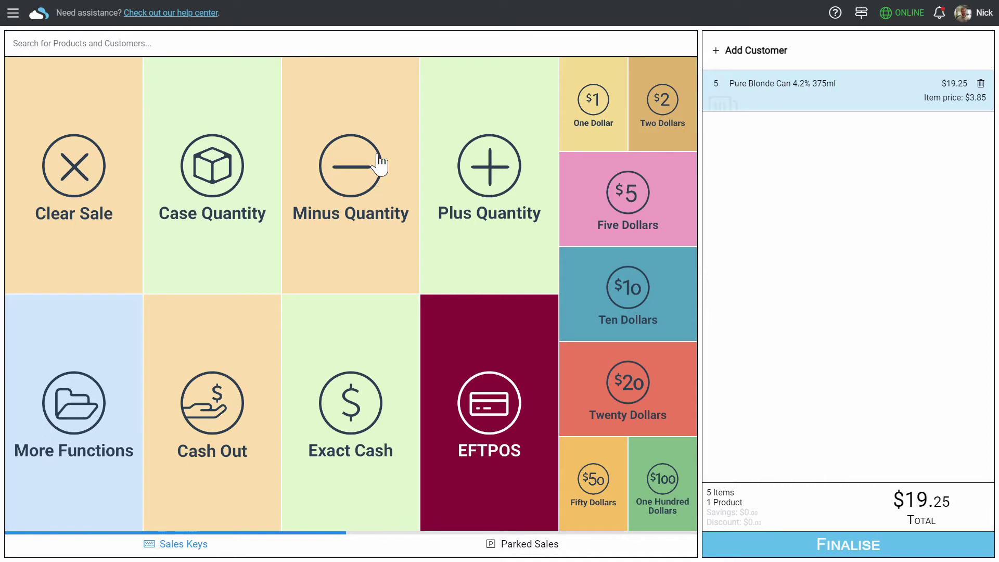
click(484, 180)
Pay $10.00 in cash and the remaining $9.80 by EFTPOS, with no cash out
click(824, 546)
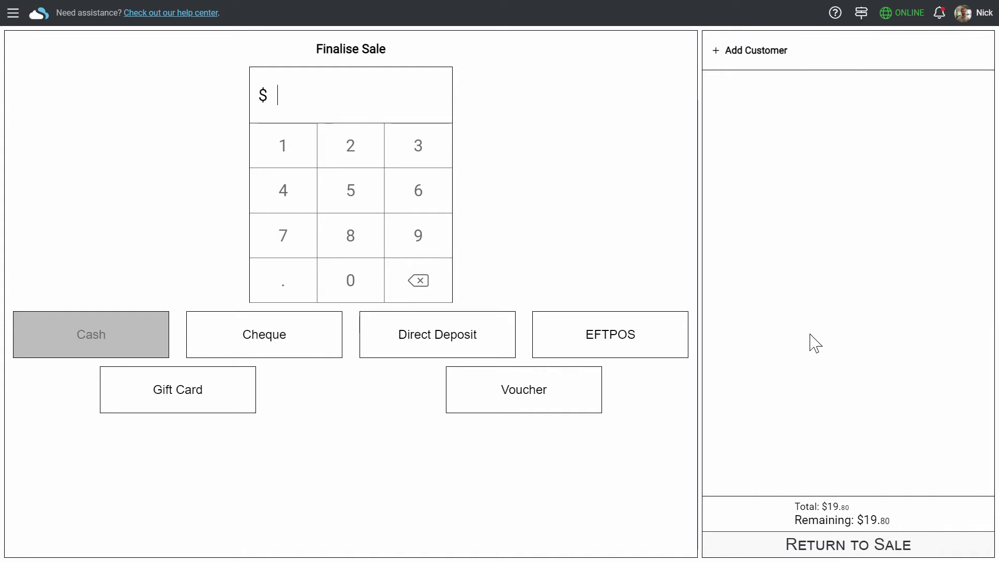
text(10)
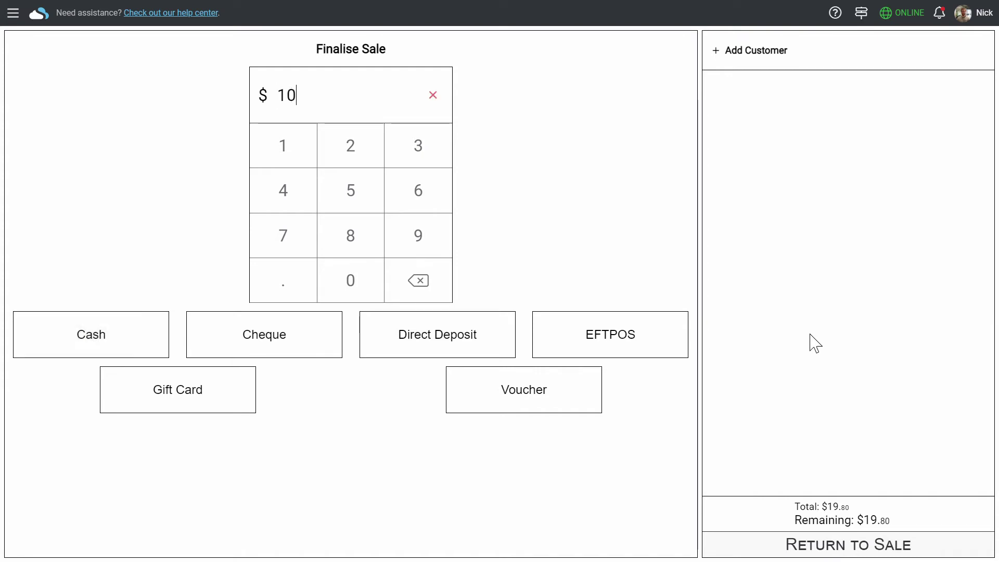
click(120, 347)
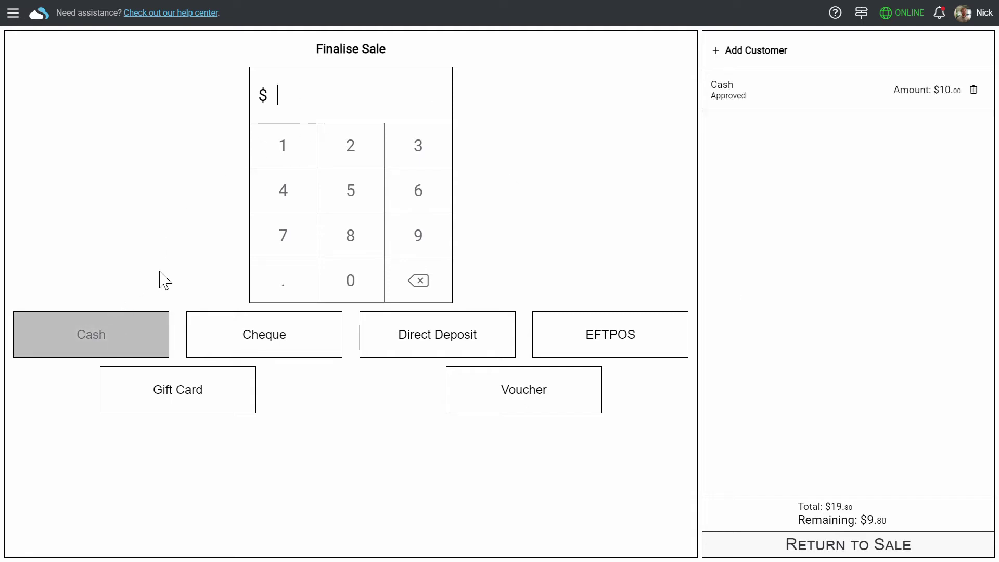
click(681, 343)
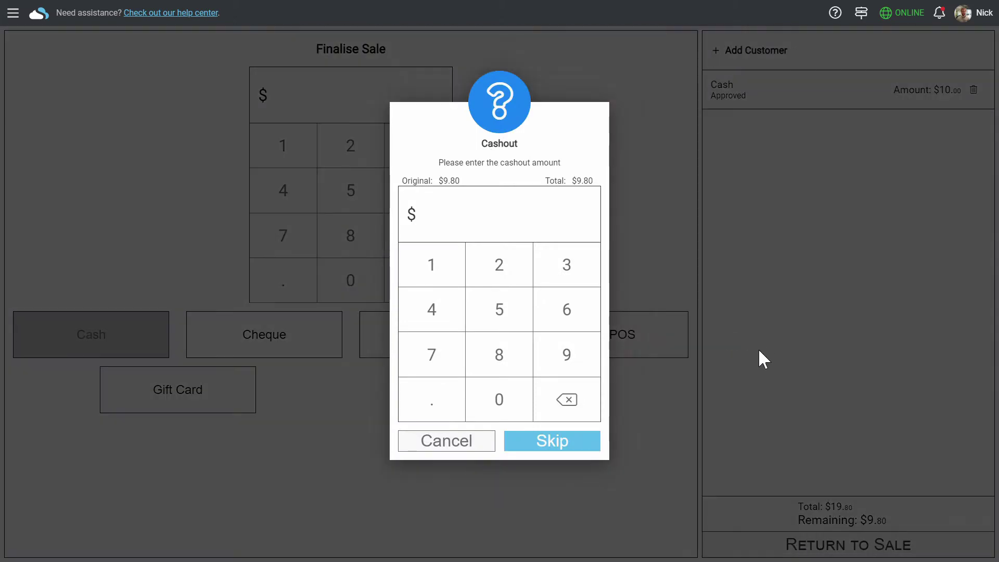
click(579, 450)
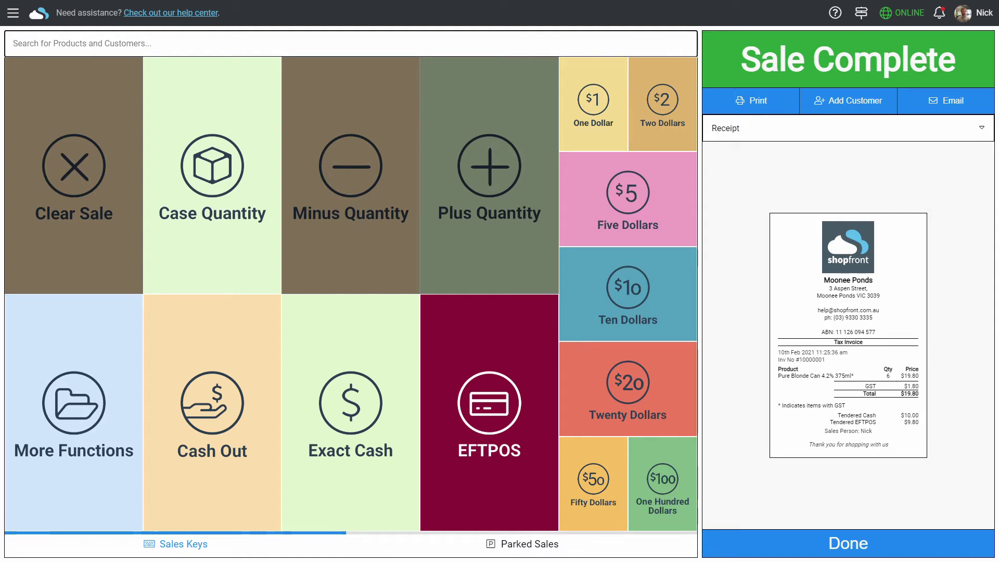
Go to Stock Management > Products from the main menu
click(18, 19)
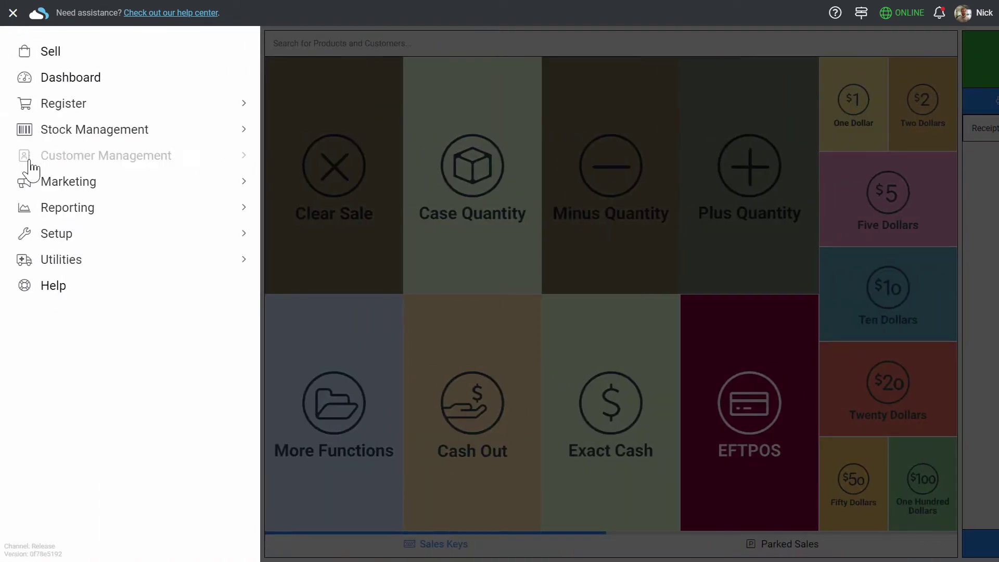
click(62, 137)
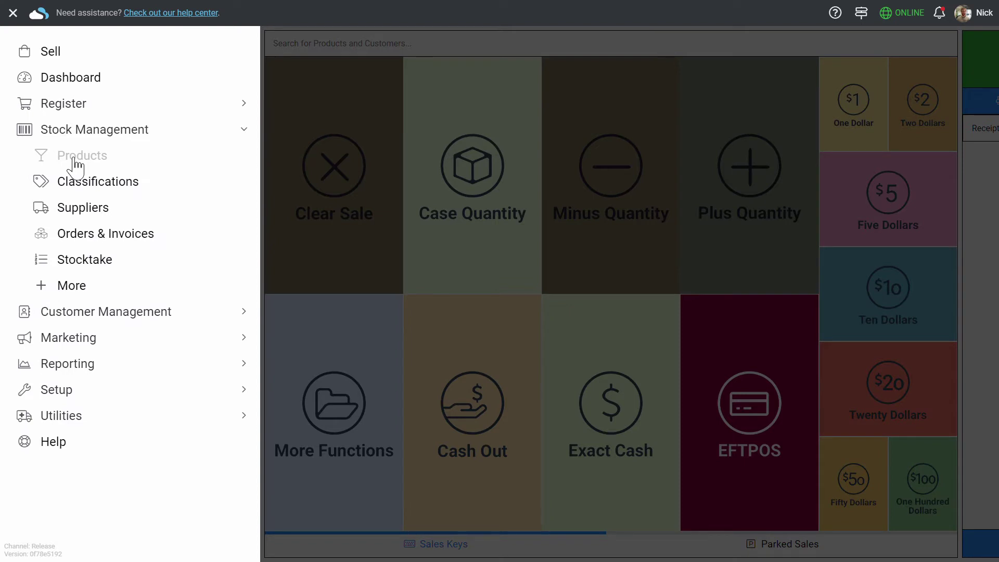
click(75, 165)
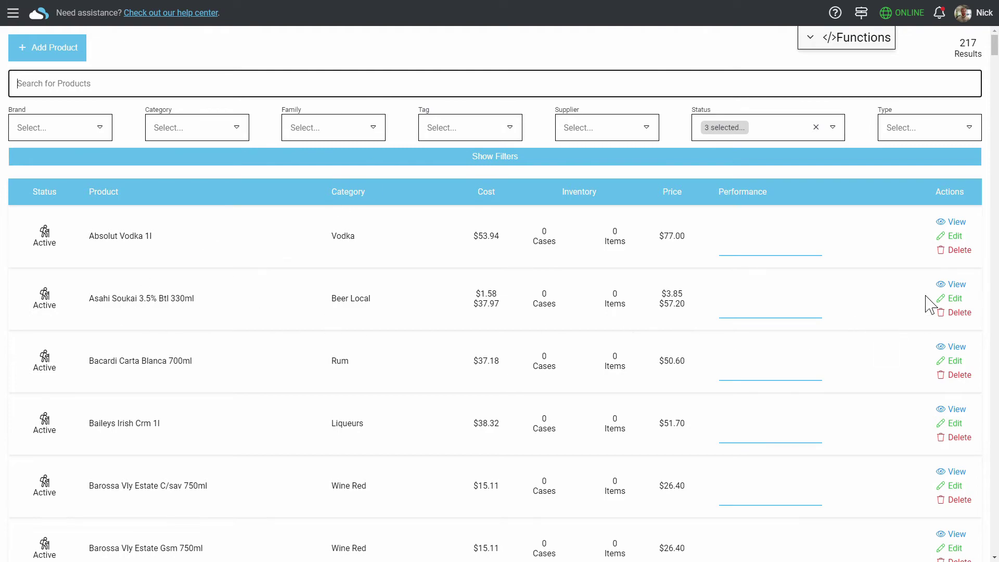
Add a quantity-7 price point at $19.95 to Asahi Soukai 3.5% Btl 330ml and save it
click(953, 298)
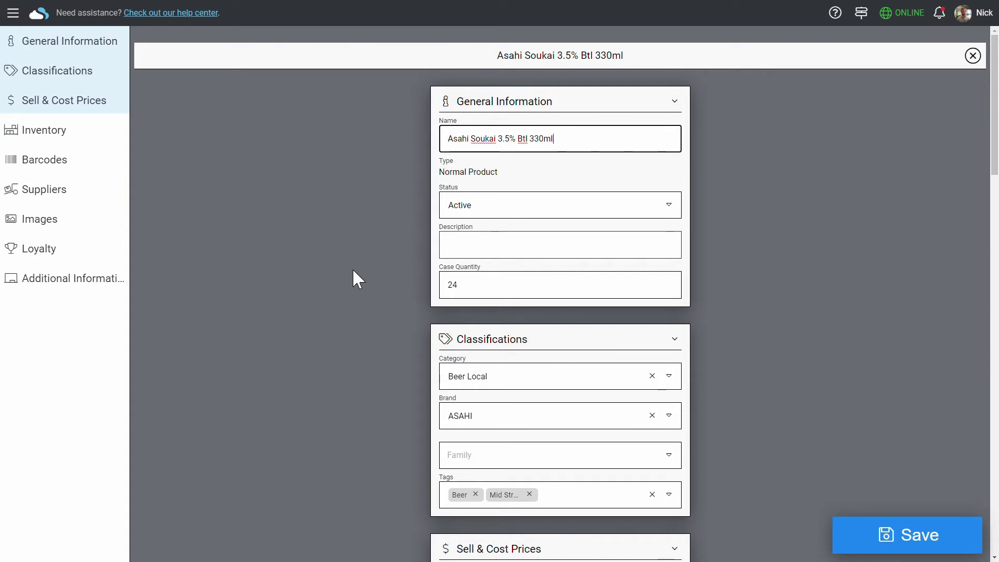
scroll(352, 268, down, 7)
scroll(320, 261, down, 4)
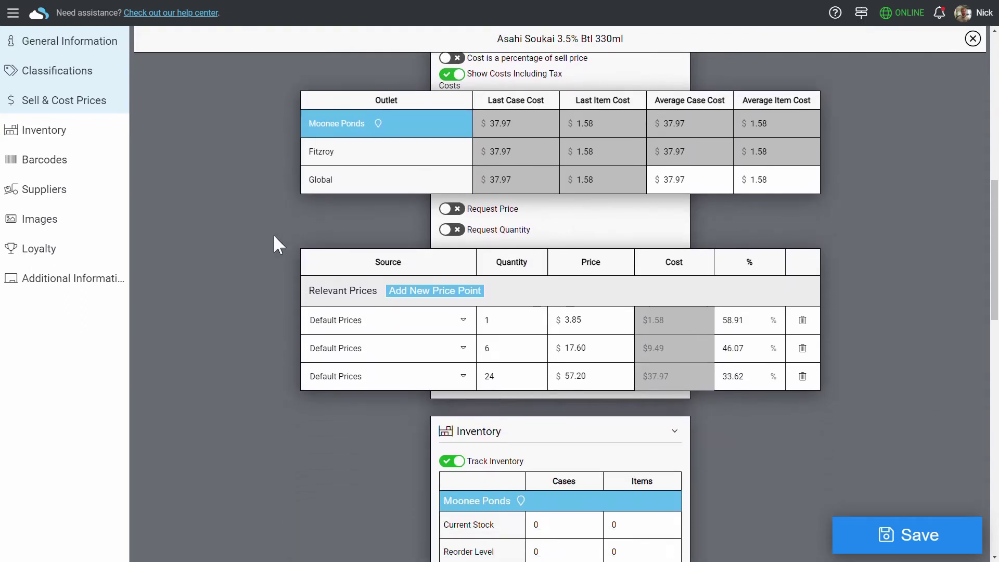
click(421, 281)
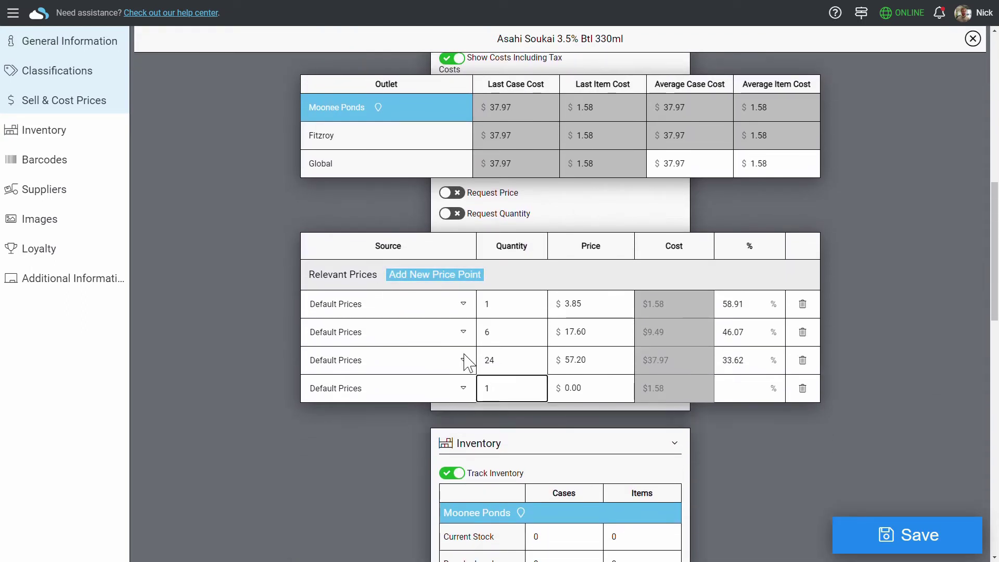
click(539, 398)
text(7)
key(Tab)
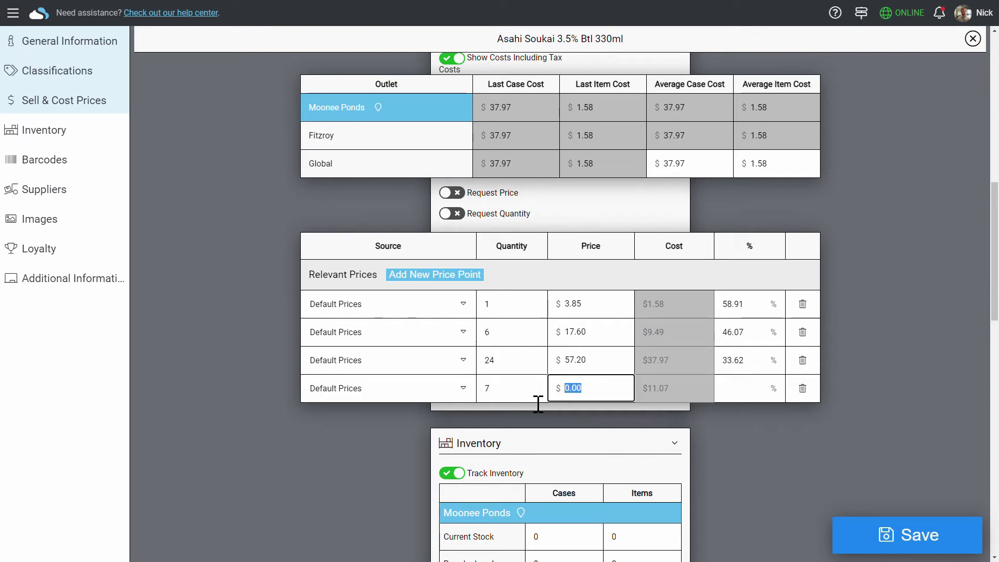
text(19.95)
click(802, 449)
scroll(803, 451, down, 2)
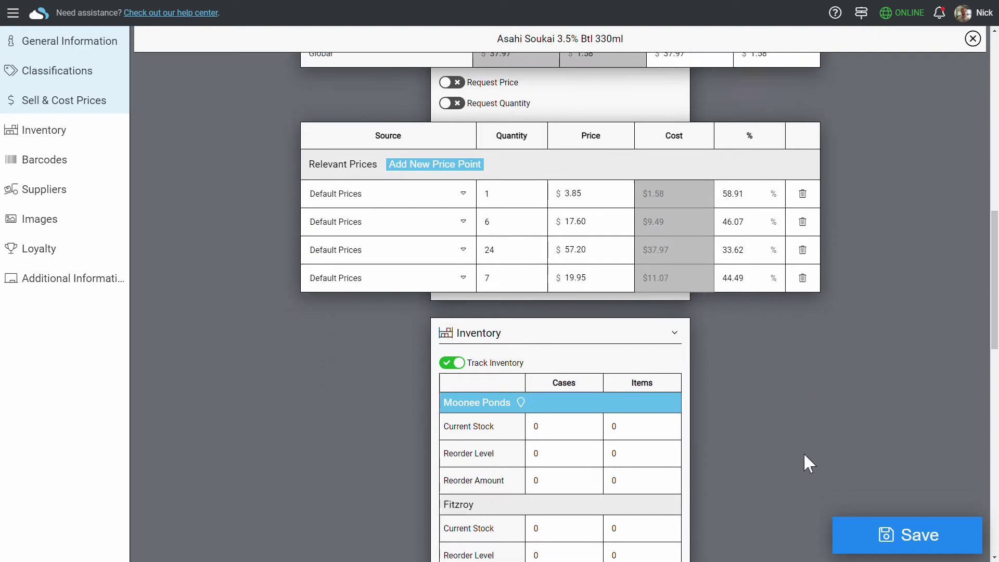
scroll(806, 462, down, 2)
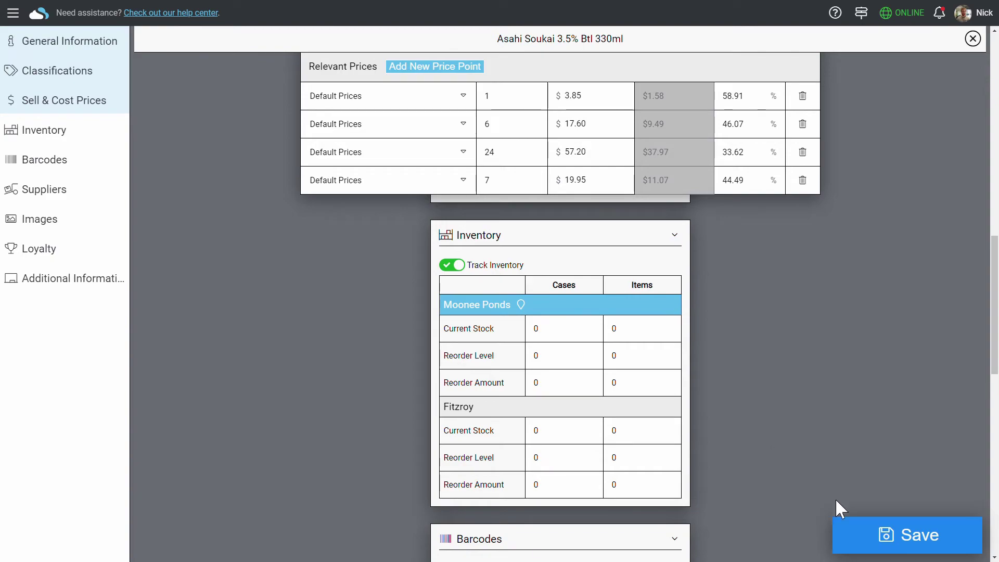
click(886, 532)
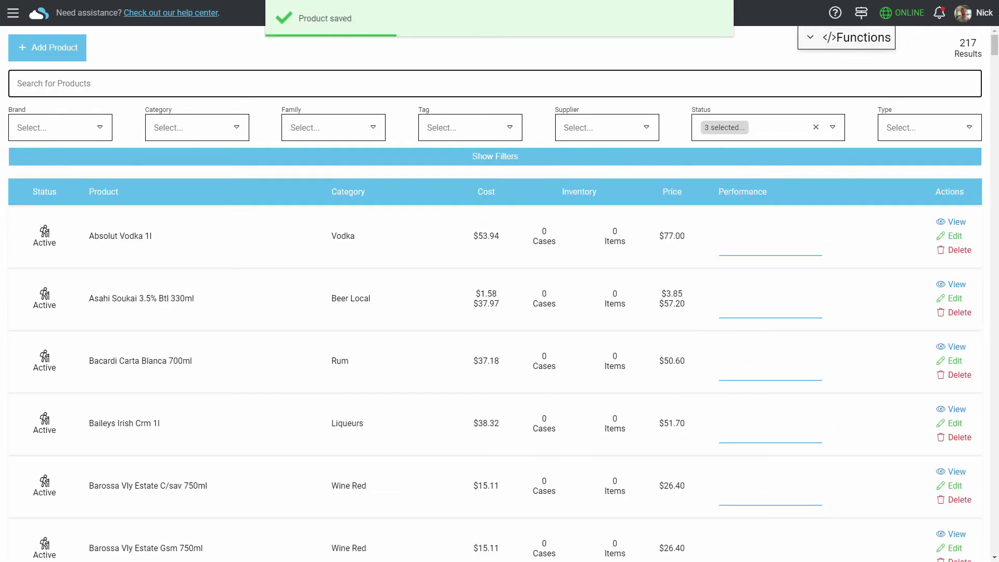
Start an Order Stock from supplier ALM to Moonee Ponds under Orders & Invoices and create it
click(13, 13)
click(96, 238)
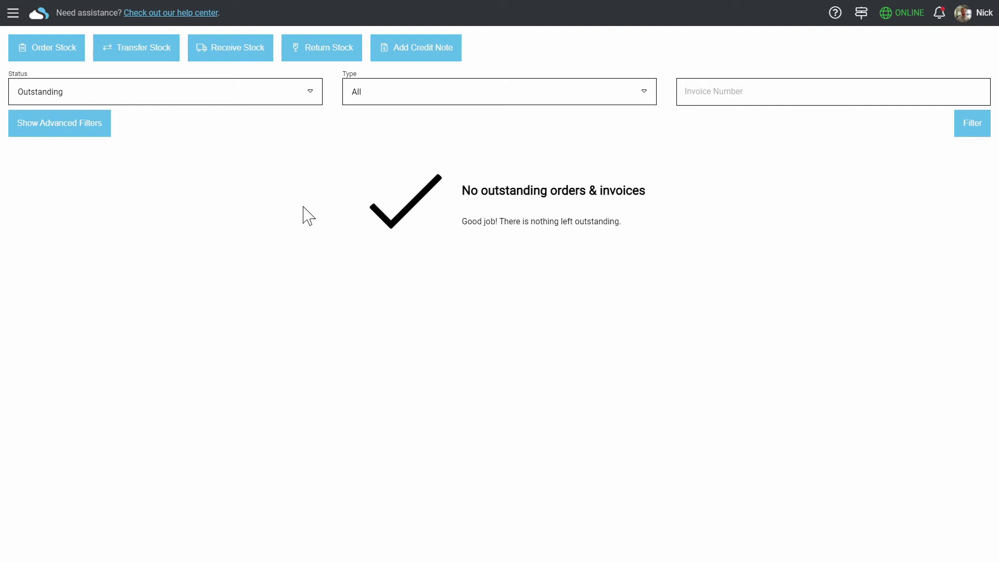
click(20, 55)
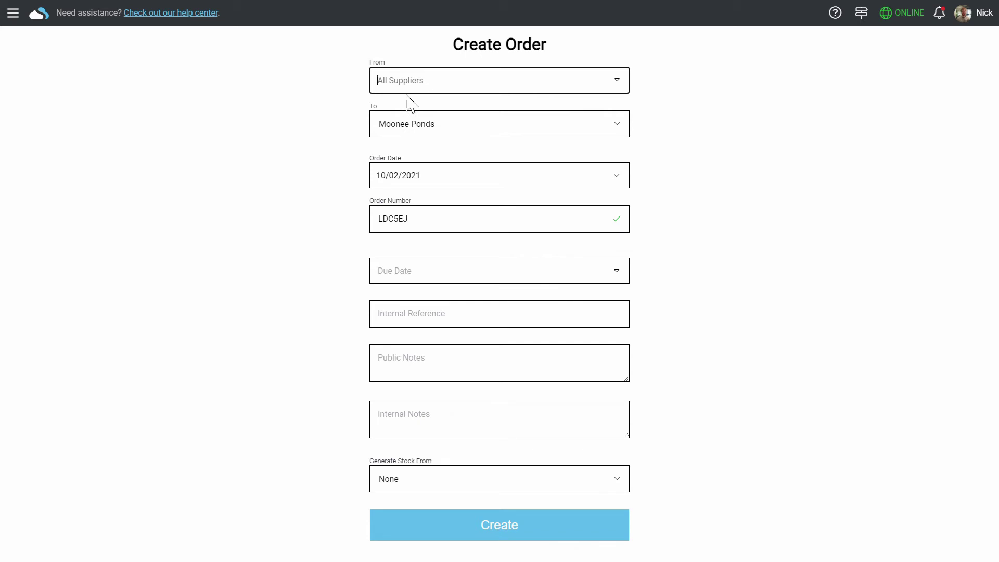
text(alm)
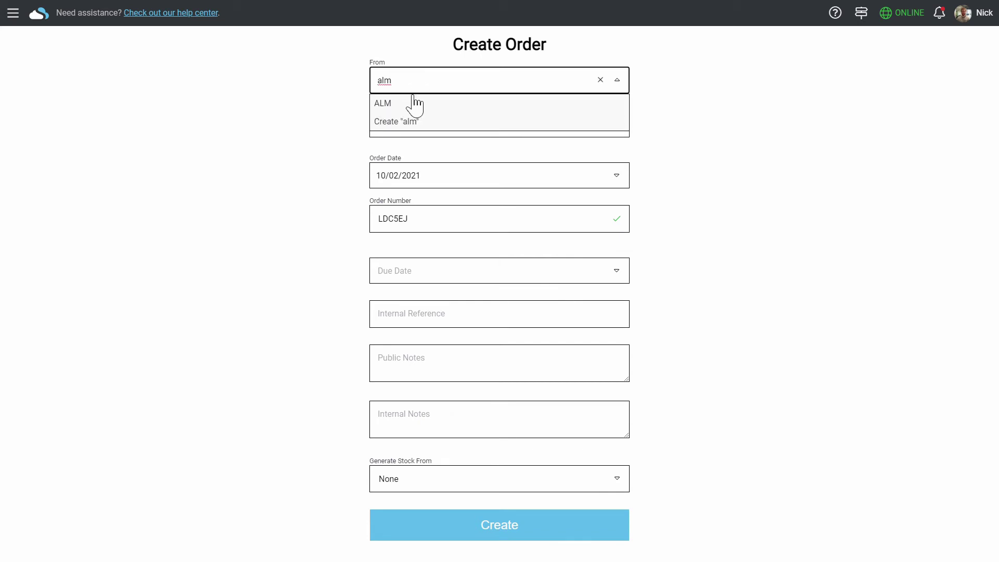
click(415, 104)
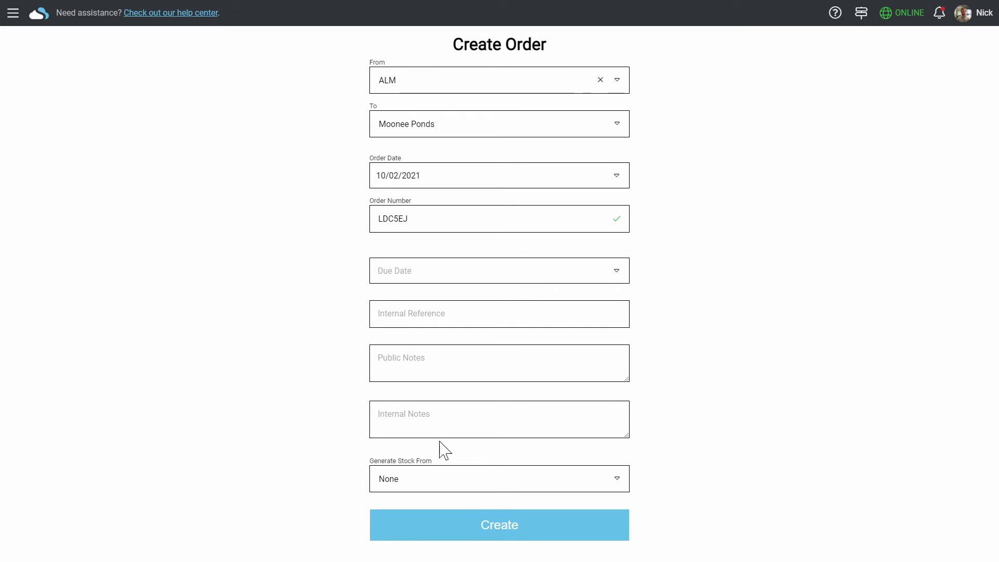
click(553, 529)
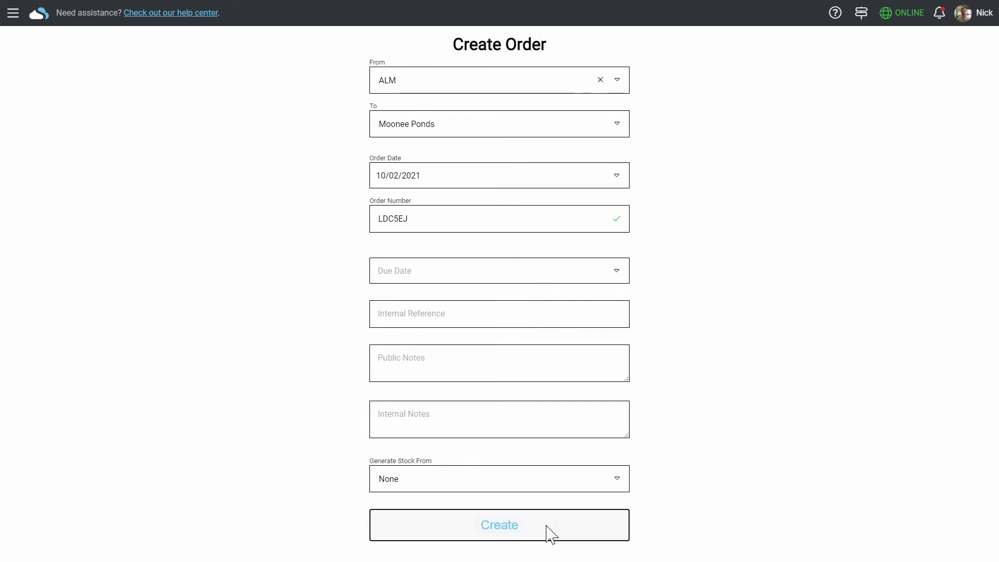
Add W/blass Red Lbl Cab Sauv 750ml to the order with 2 cases
text(w/bla)
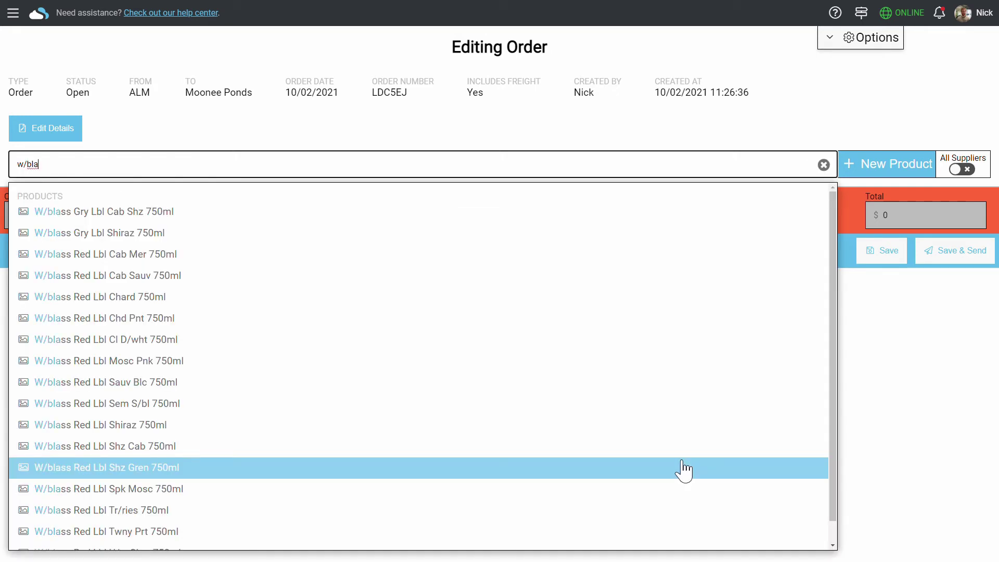
click(344, 275)
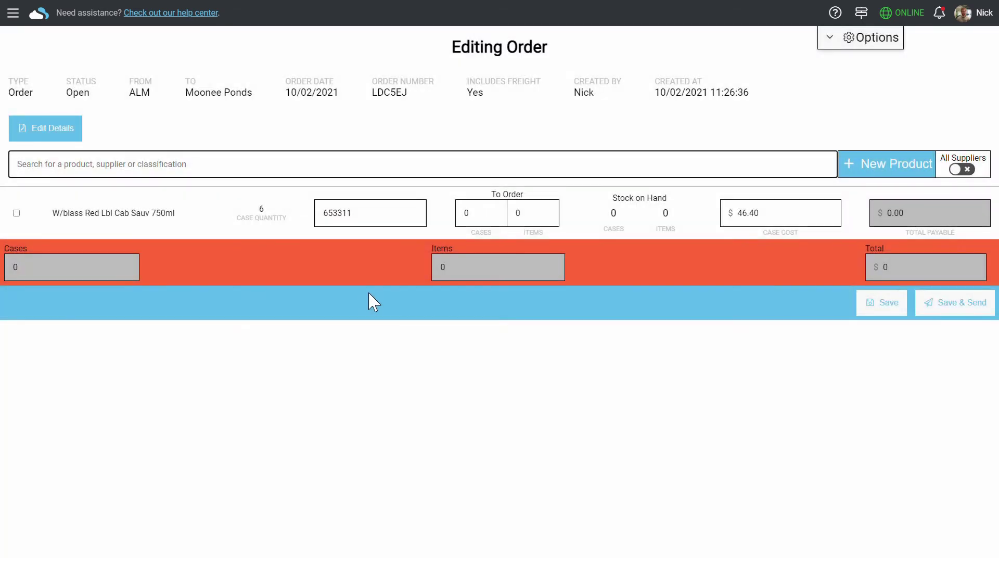
click(496, 224)
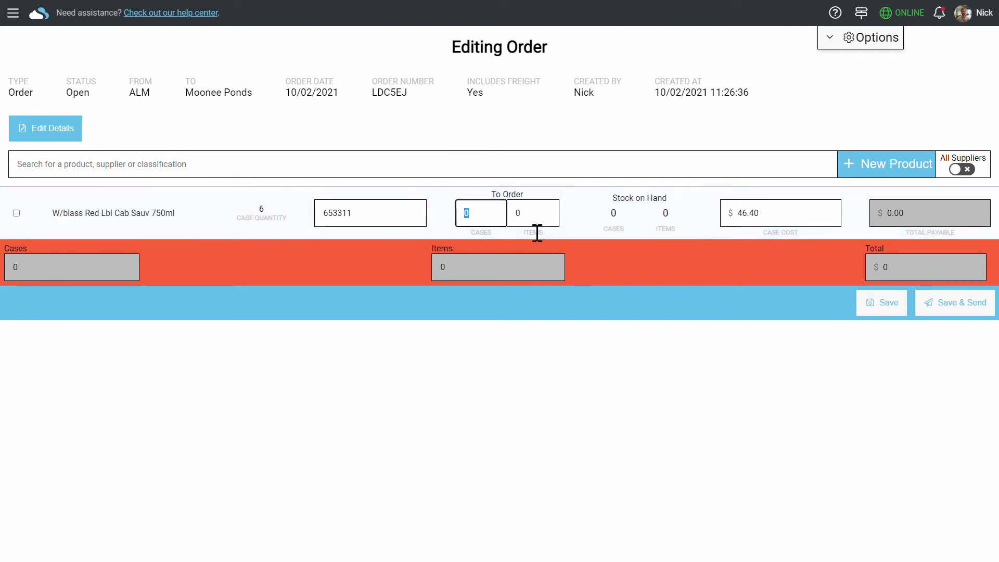
text(2)
click(391, 175)
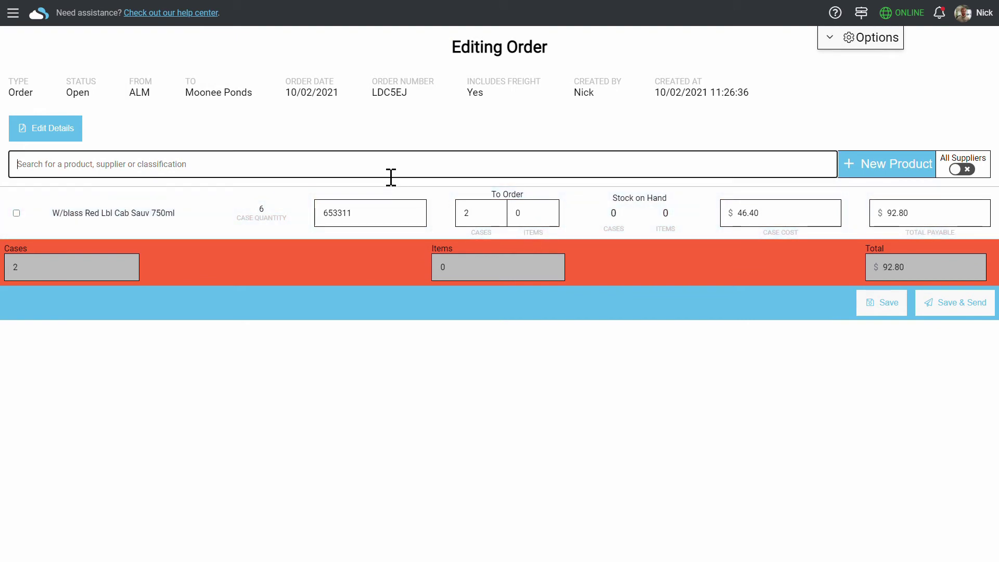
Add Asahi Soukai 3.5% Btl 330ml to the order with 1 case
text(asahi)
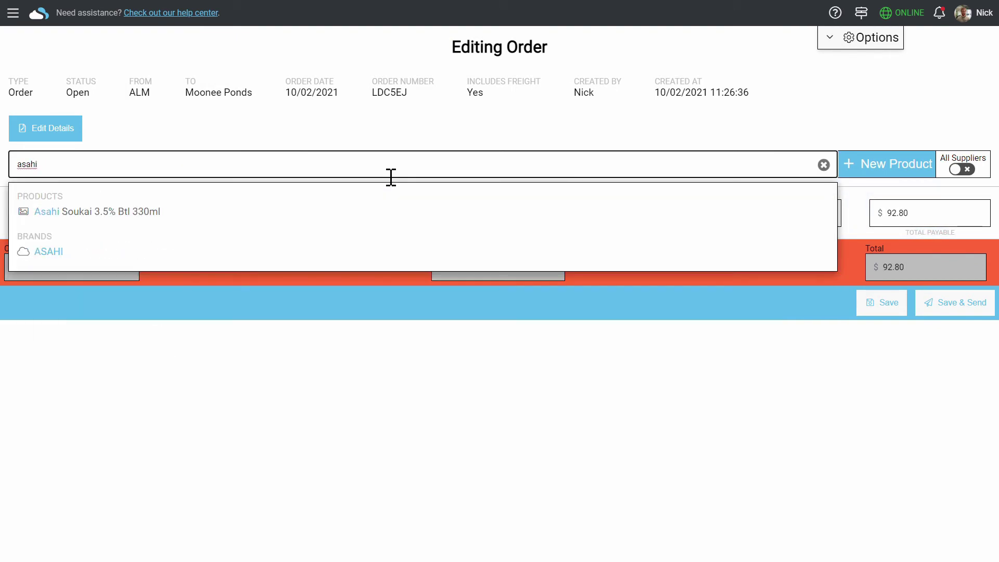
key(Return)
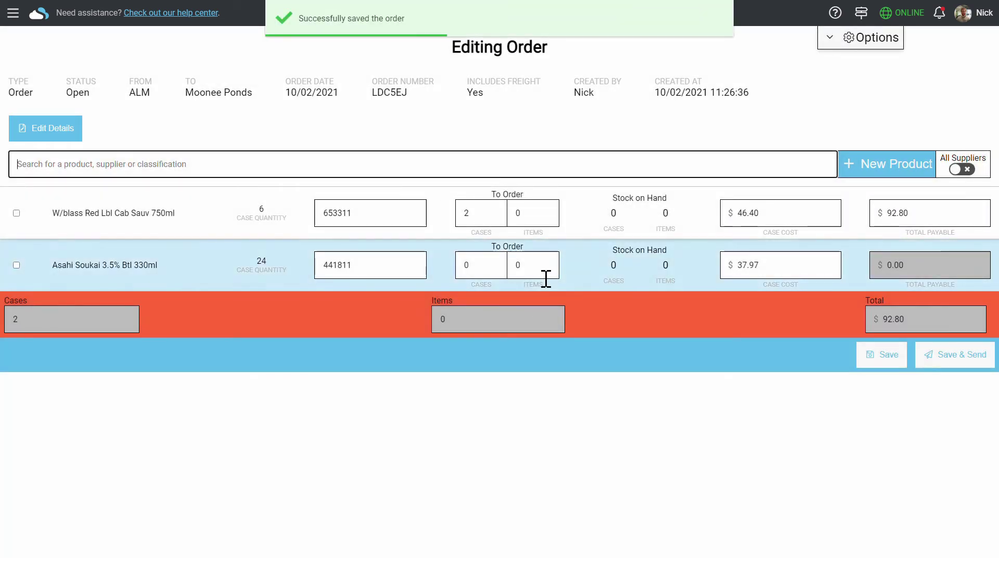
click(499, 268)
text(1)
click(390, 174)
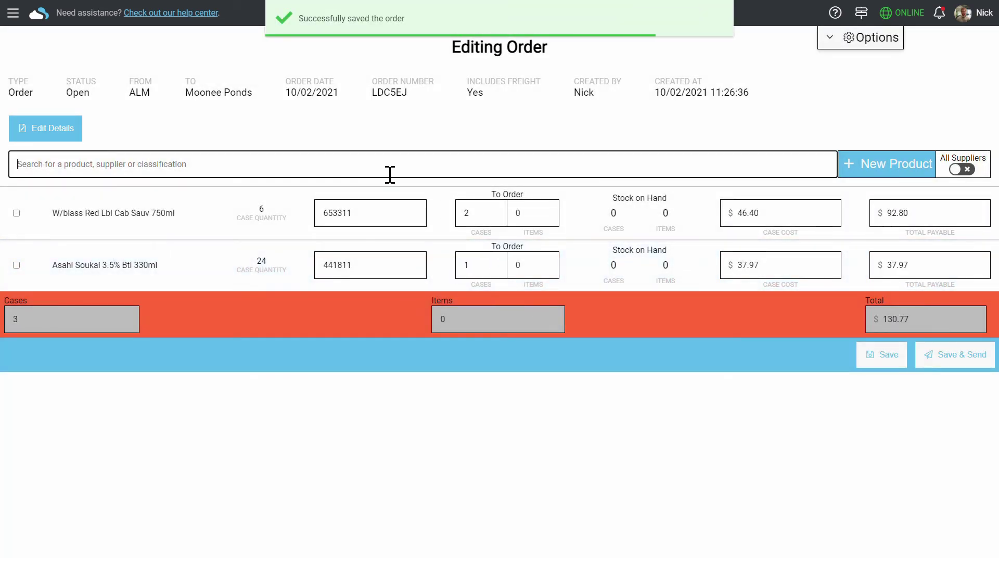
Add W/blass Gry Lbl Cab Shz 750ml to the order with 3 single items
text(w/bla)
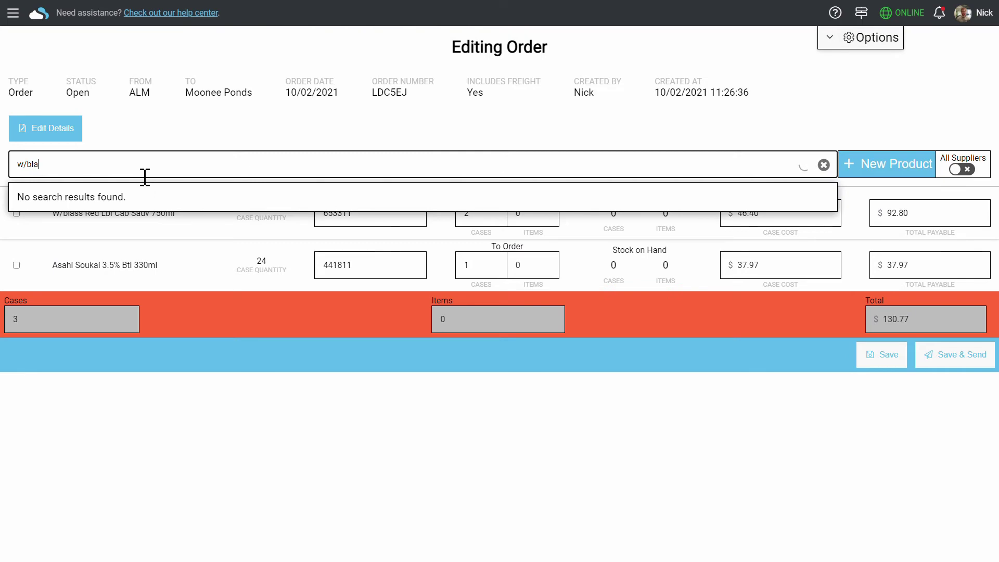
click(152, 213)
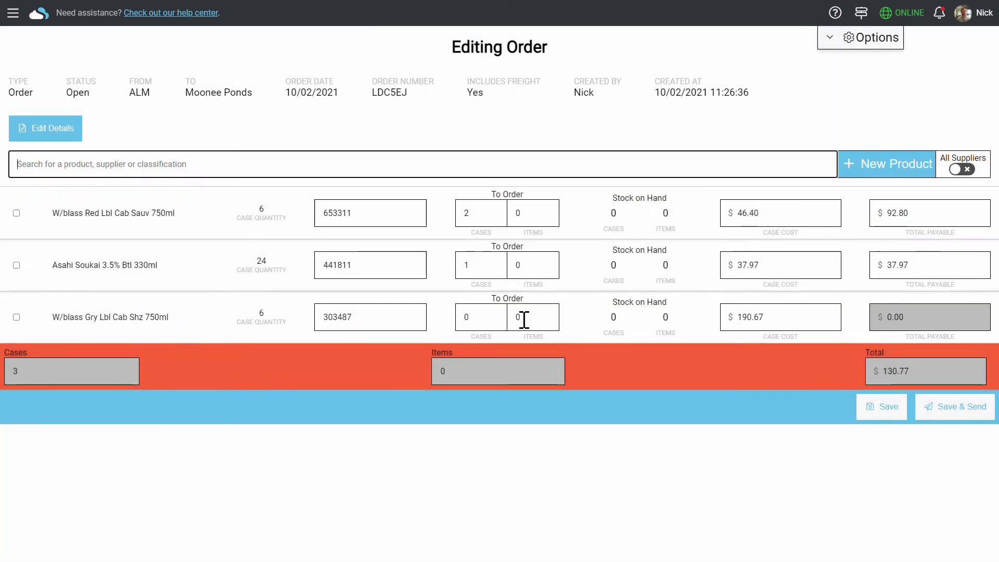
click(524, 320)
text(3)
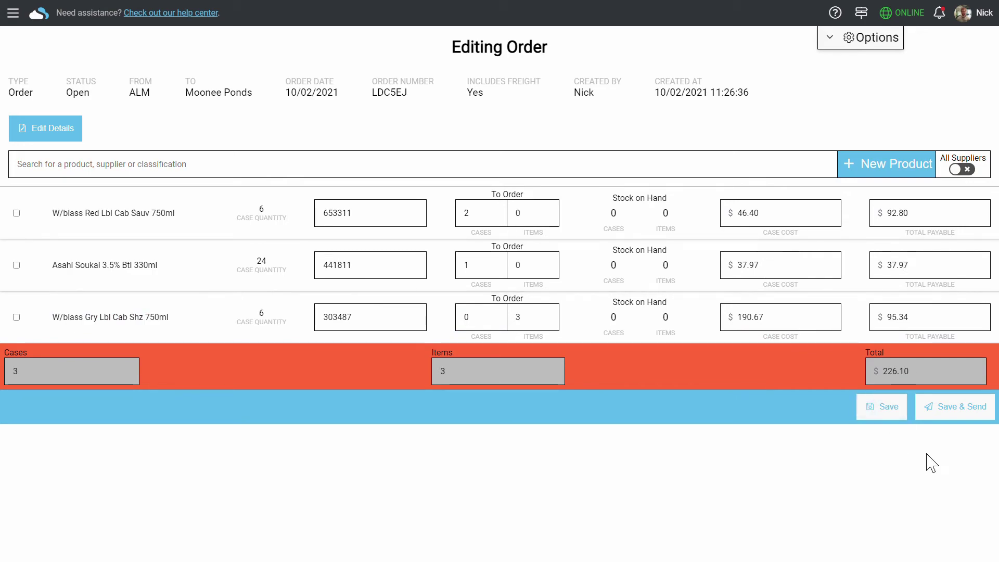
Save and send the ALM order, then begin receiving it without an invoice total
click(972, 417)
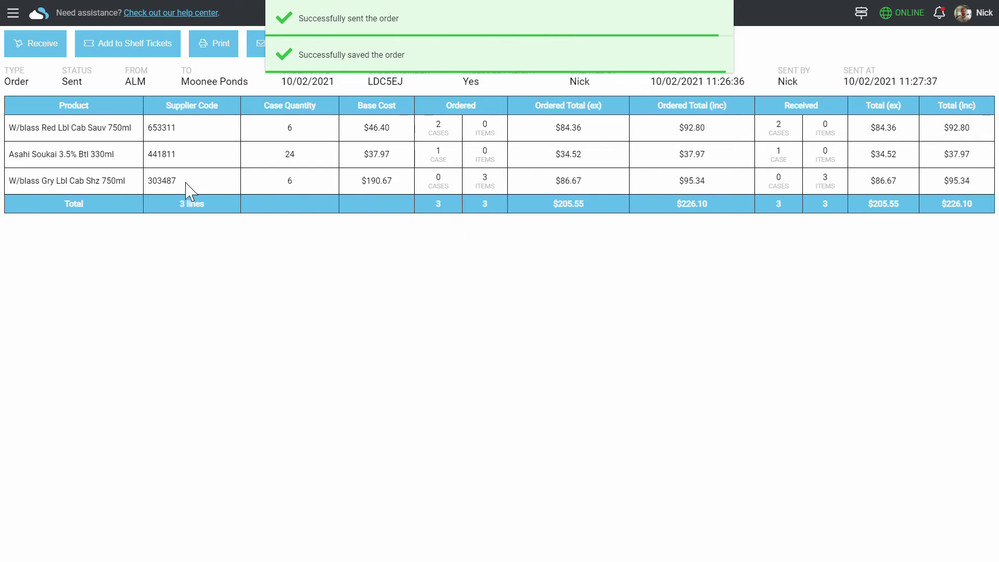
click(35, 52)
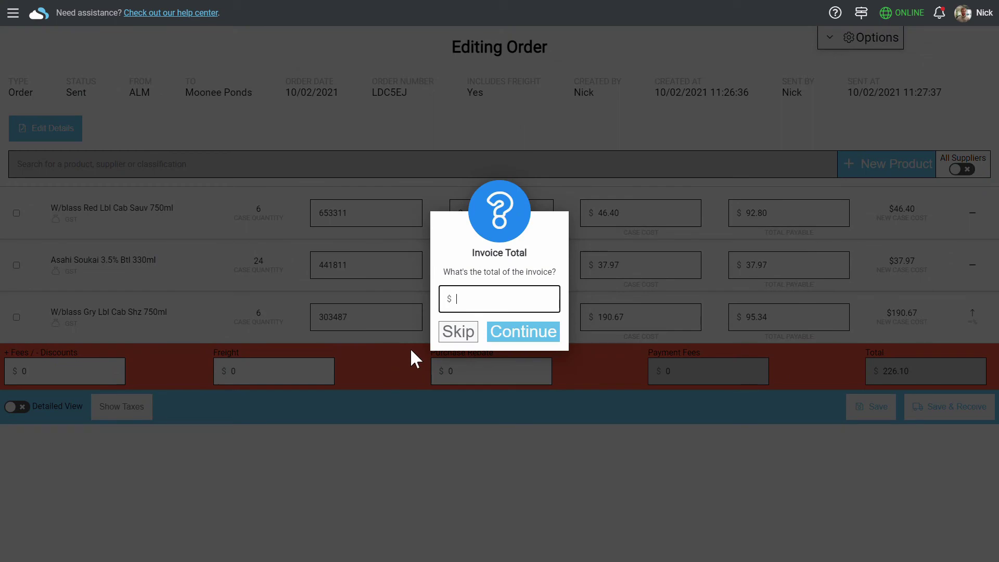
click(458, 332)
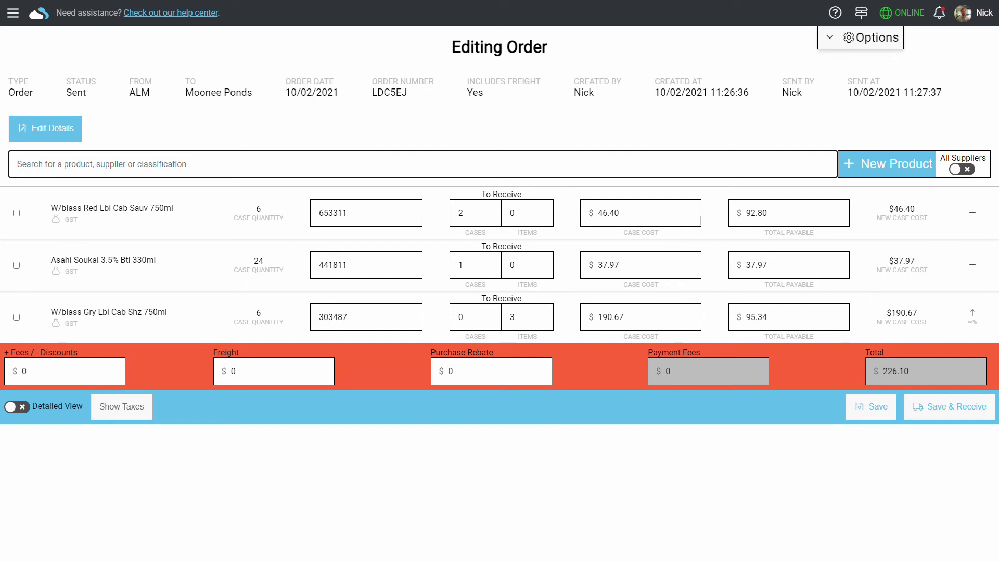
click(20, 407)
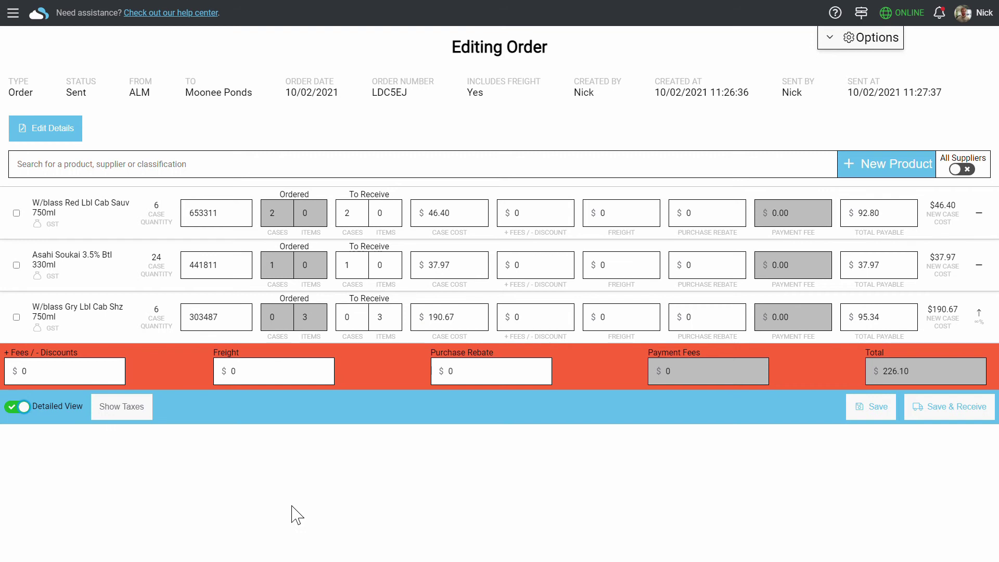
click(24, 407)
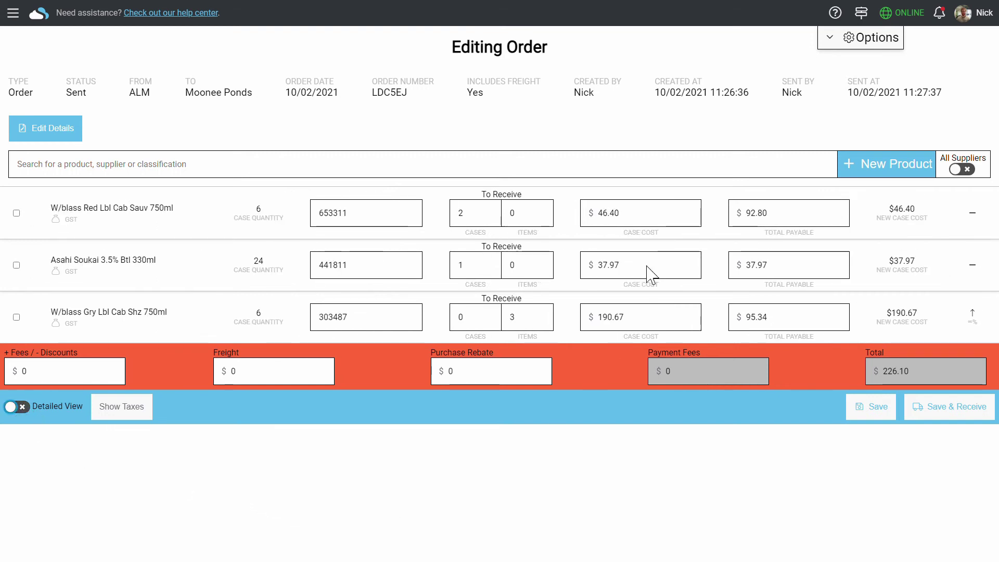
Keep supplier costs tax-inclusive, then save and confirm receiving the ALM order for $226.10
click(835, 42)
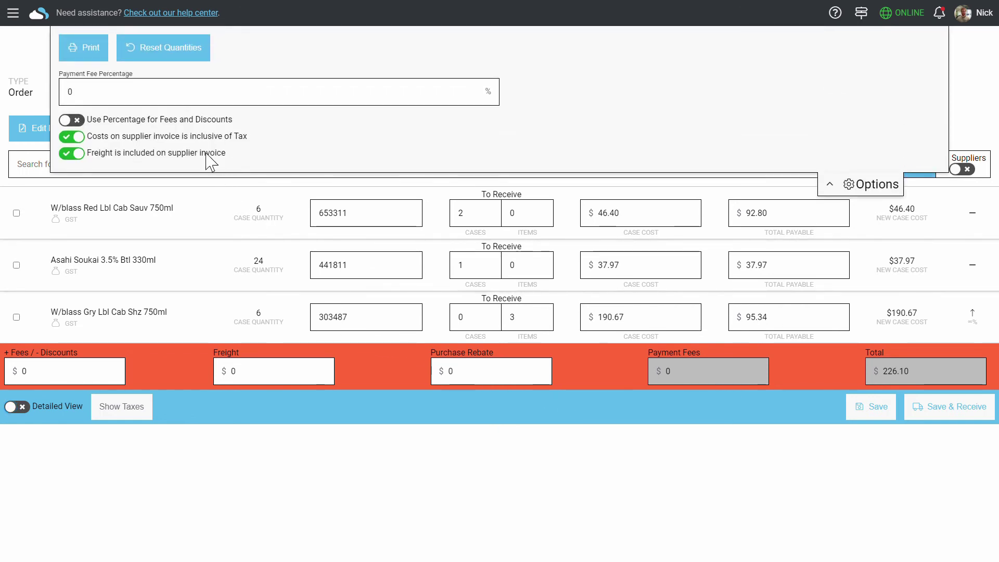
click(123, 138)
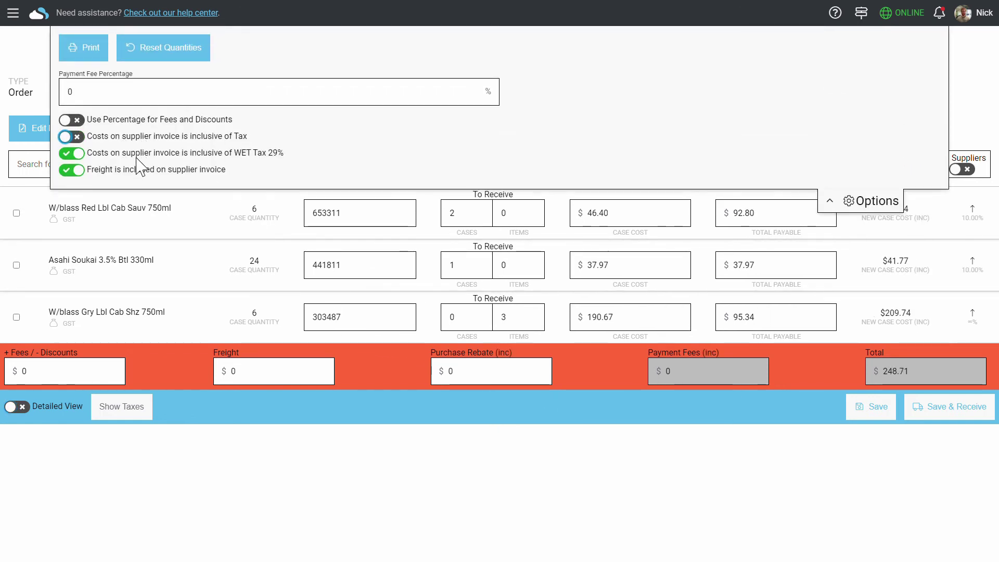
click(137, 158)
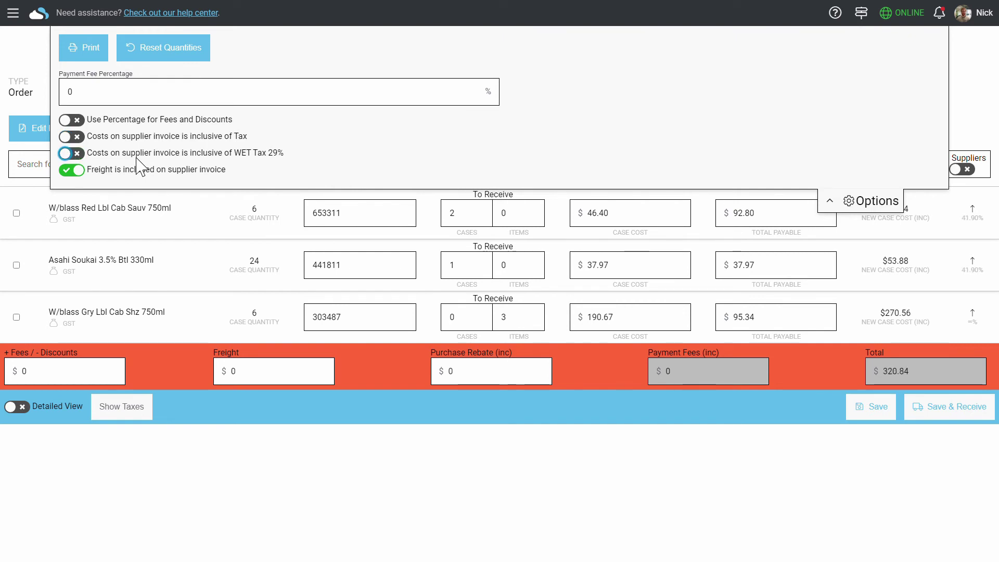
click(130, 153)
click(126, 138)
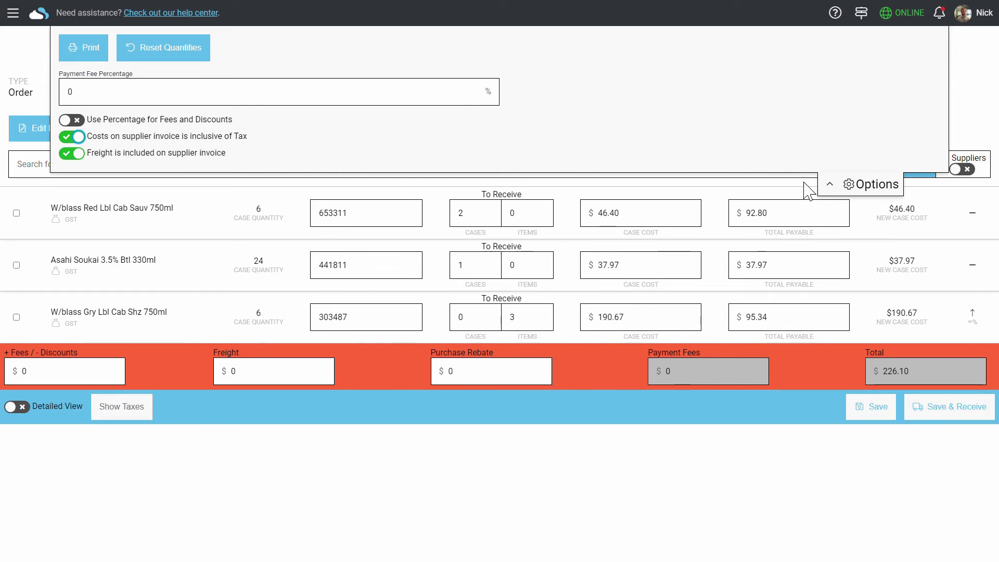
click(858, 186)
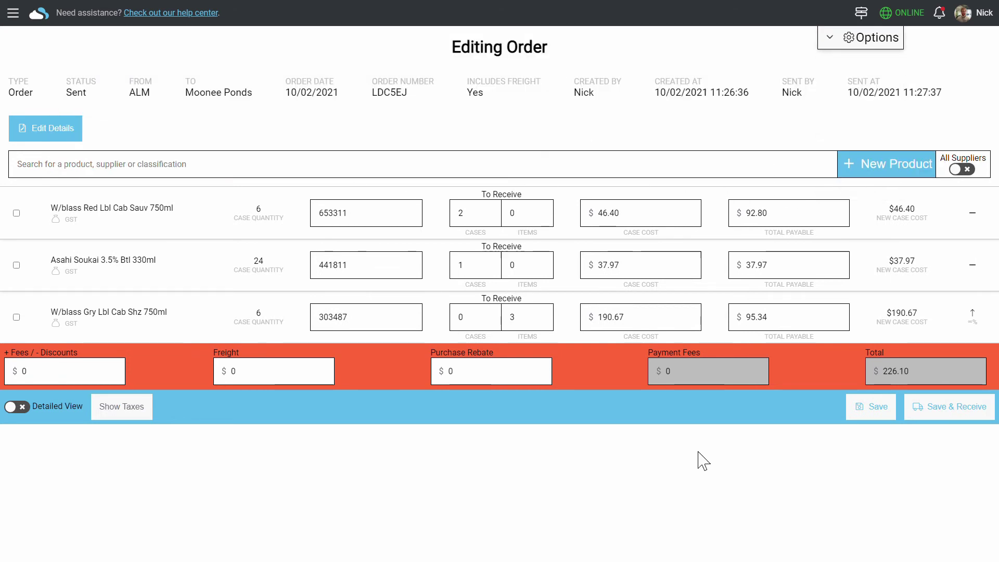
click(984, 417)
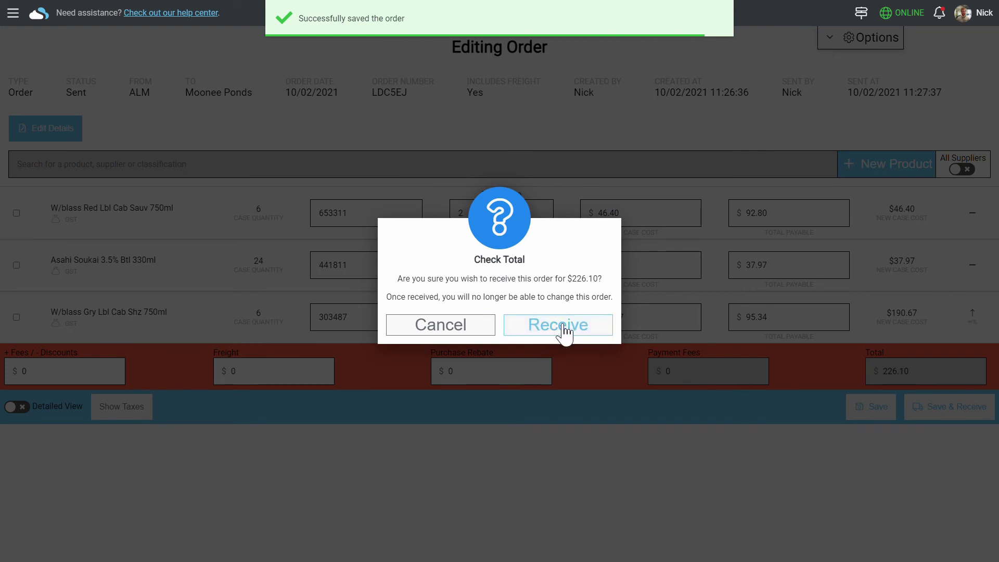
click(563, 326)
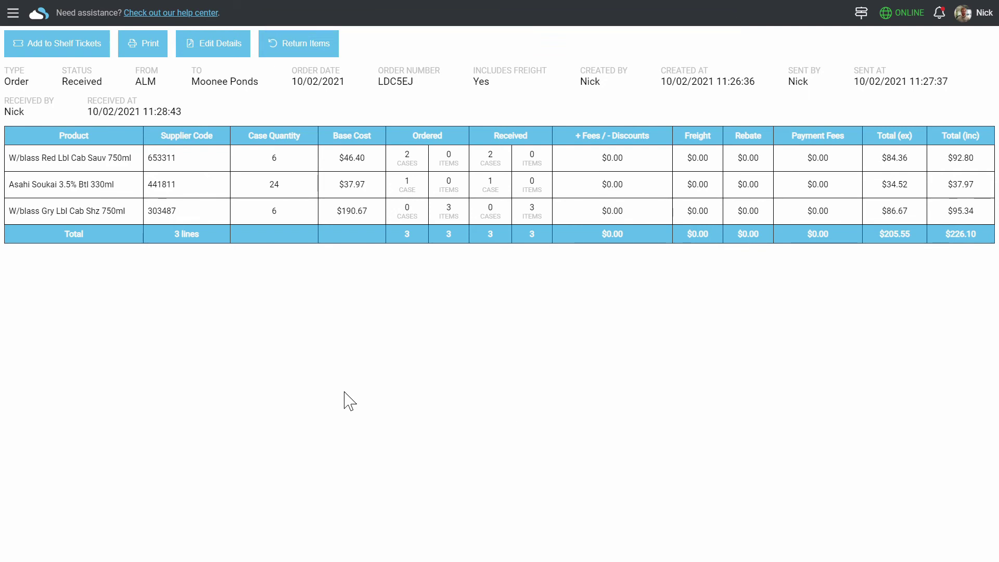
Open the Reporting Dashboard and review Moonee Ponds ($12,182.73) versus Fitzroy ($7,521.20) sales and top 20 products
click(13, 13)
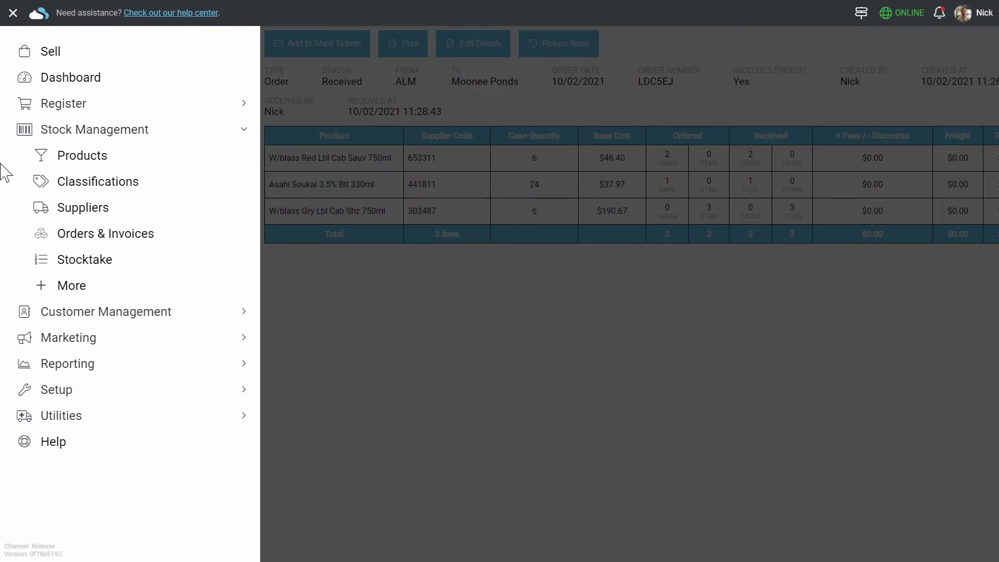
click(61, 364)
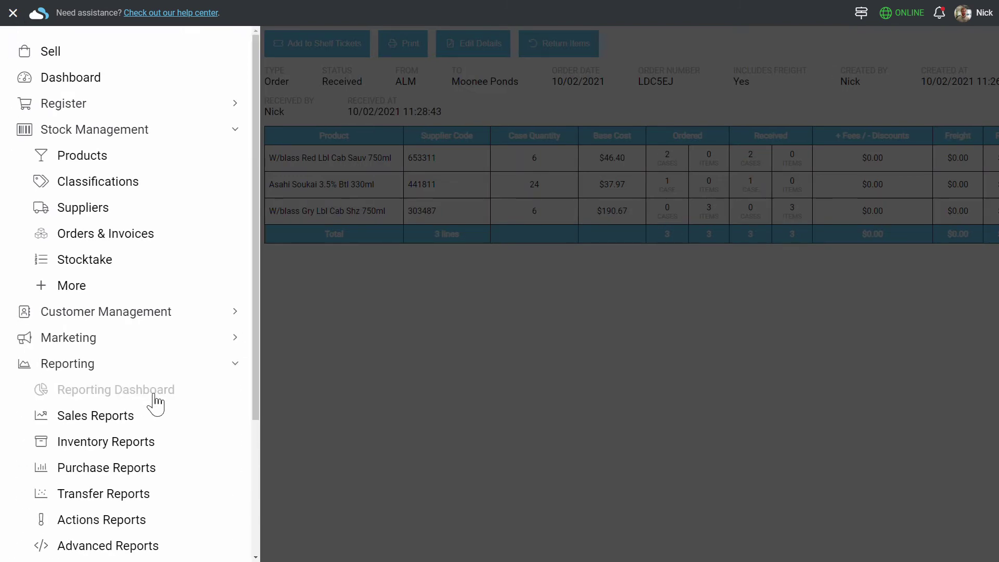
click(178, 394)
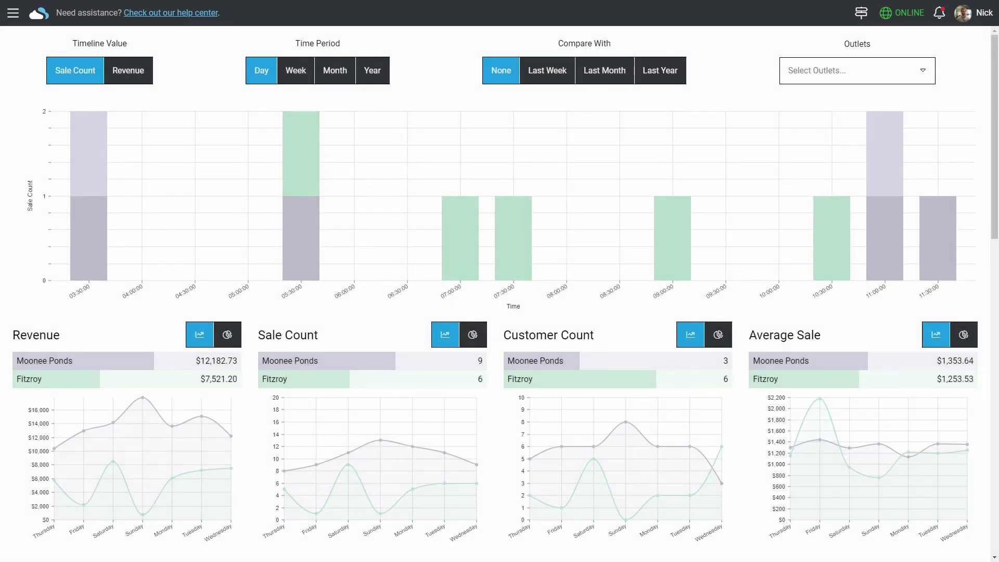
scroll(261, 346, down, 8)
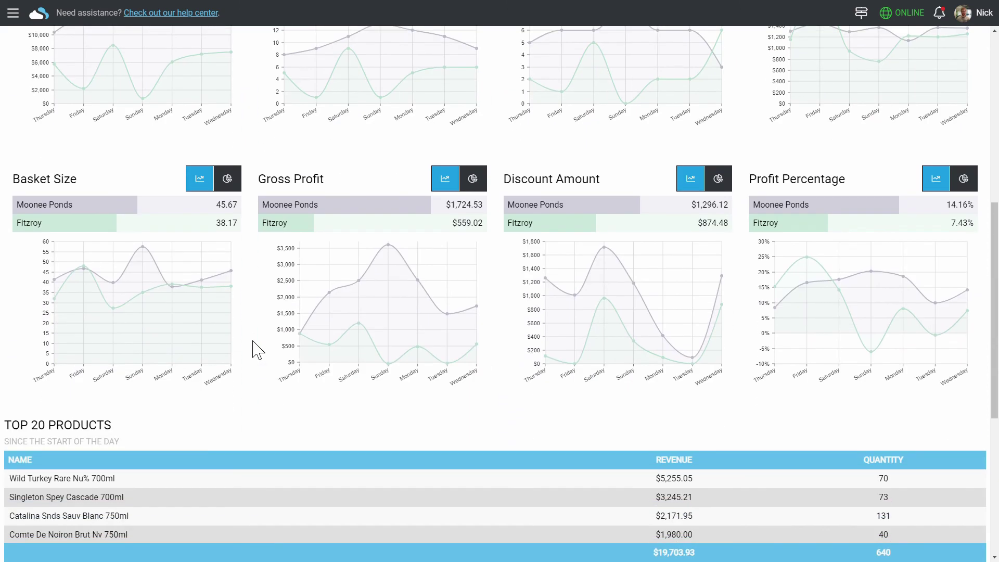
mouse_move(364, 337)
scroll(227, 263, up, 5)
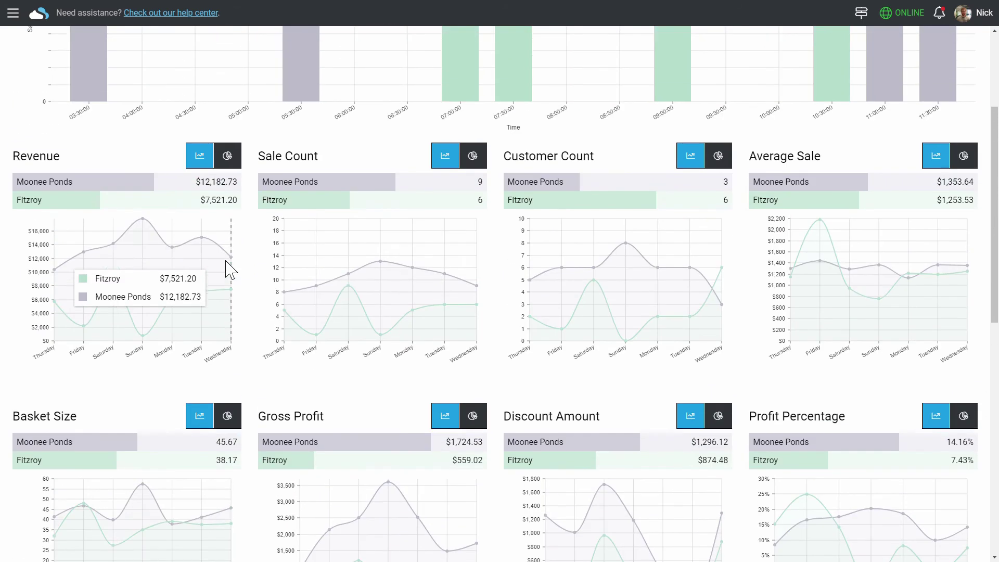
scroll(208, 255, up, 3)
click(14, 14)
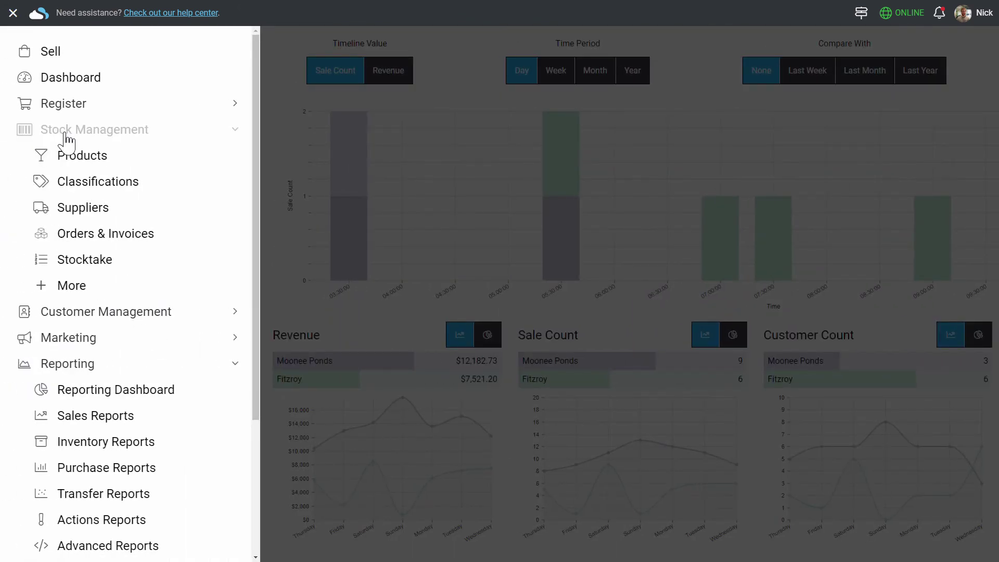
Show today's Sales Report by Product, sorted by profit from lowest to highest
click(66, 136)
click(67, 261)
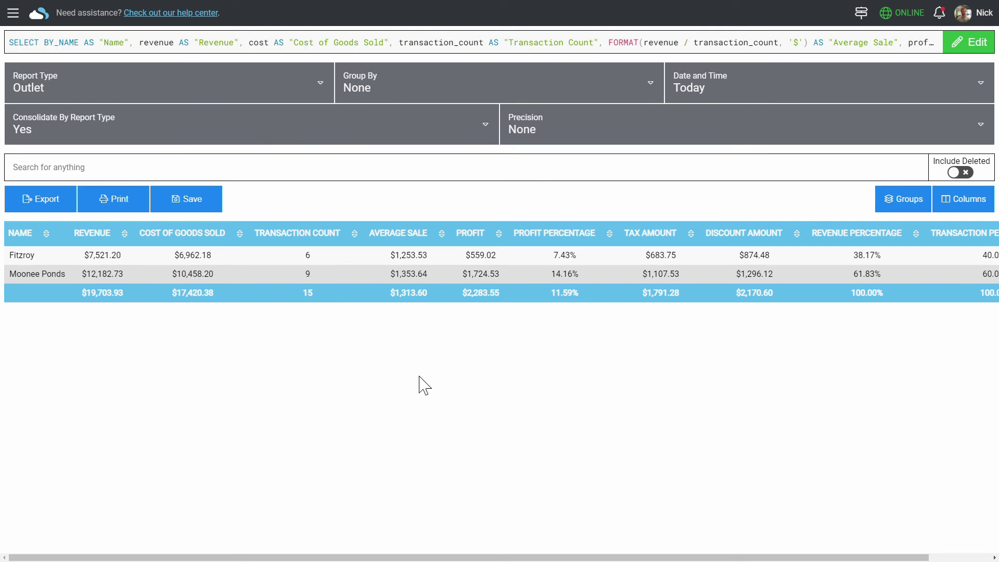
click(293, 106)
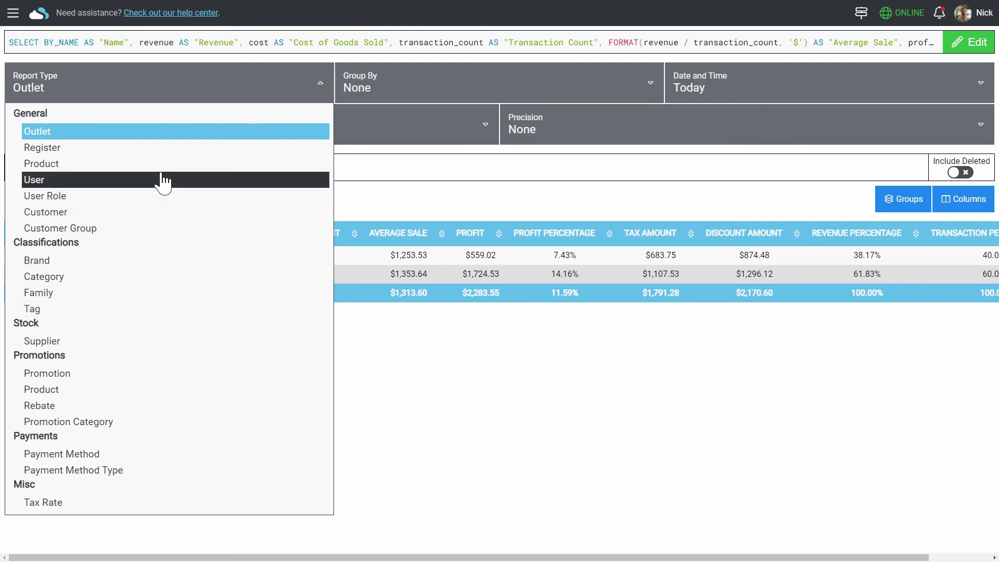
click(167, 165)
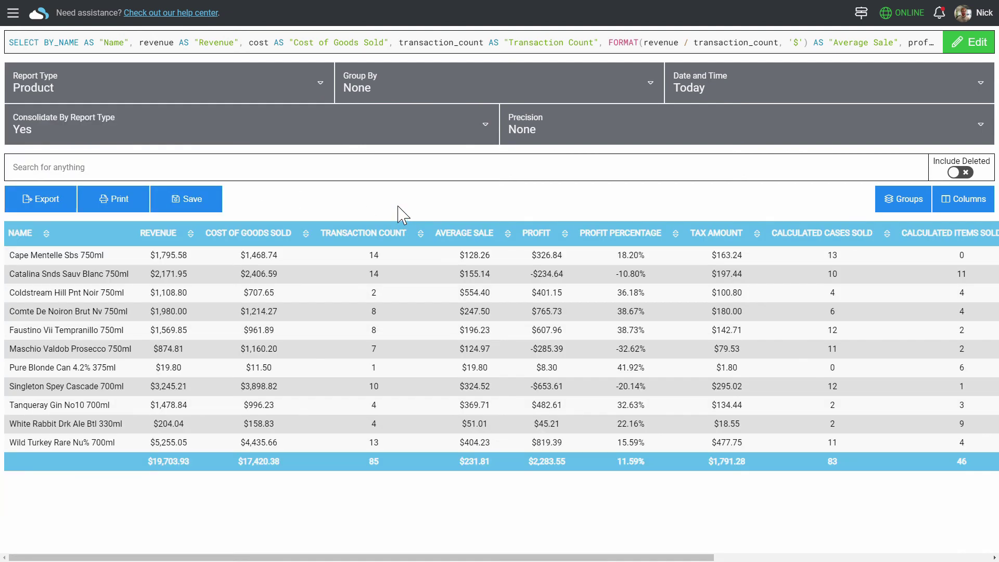
click(548, 242)
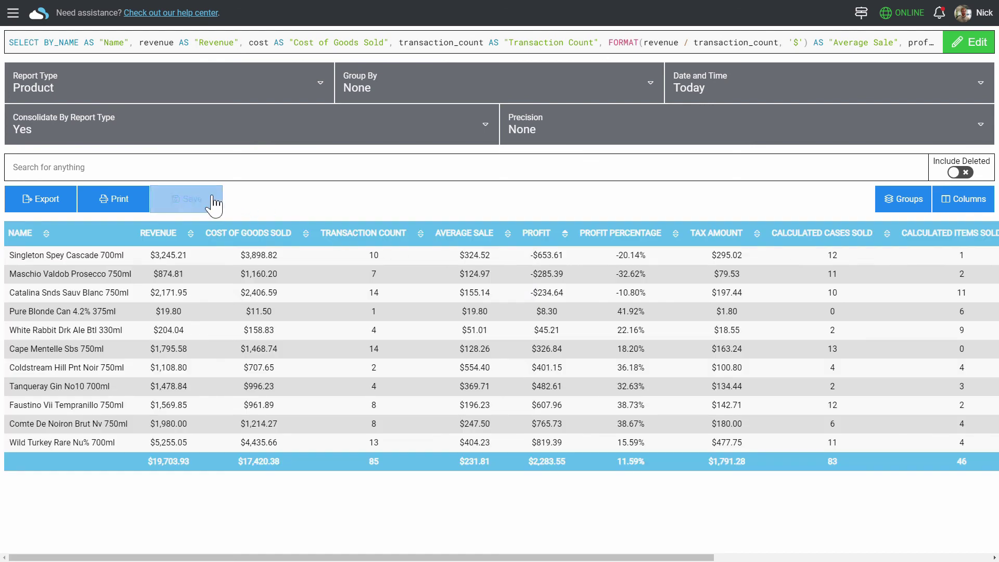
Save it as favourite 'Sales by Product (Lowest Profit)' with a dynamic time period
click(211, 204)
click(519, 293)
text((Lowest Profit)
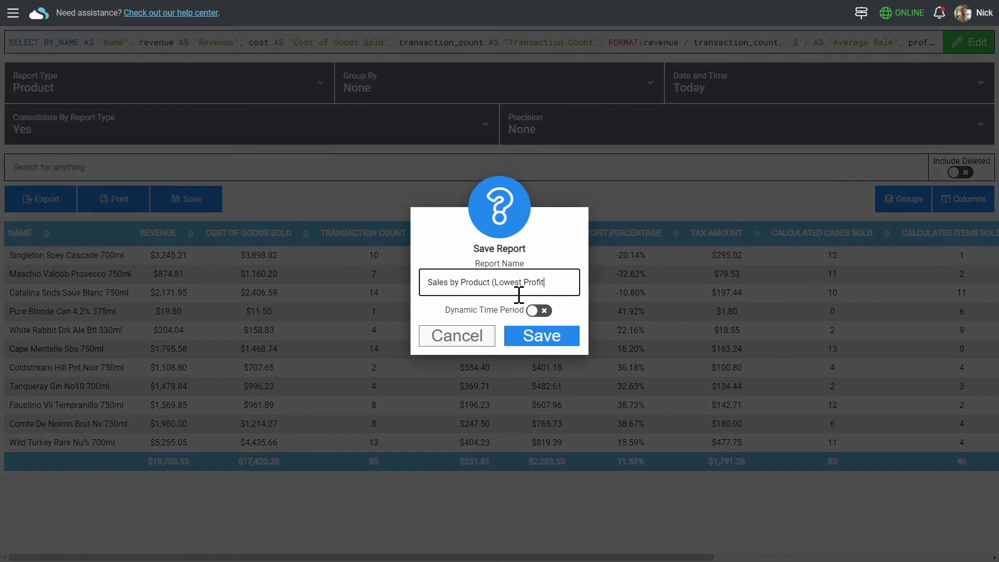
click(538, 311)
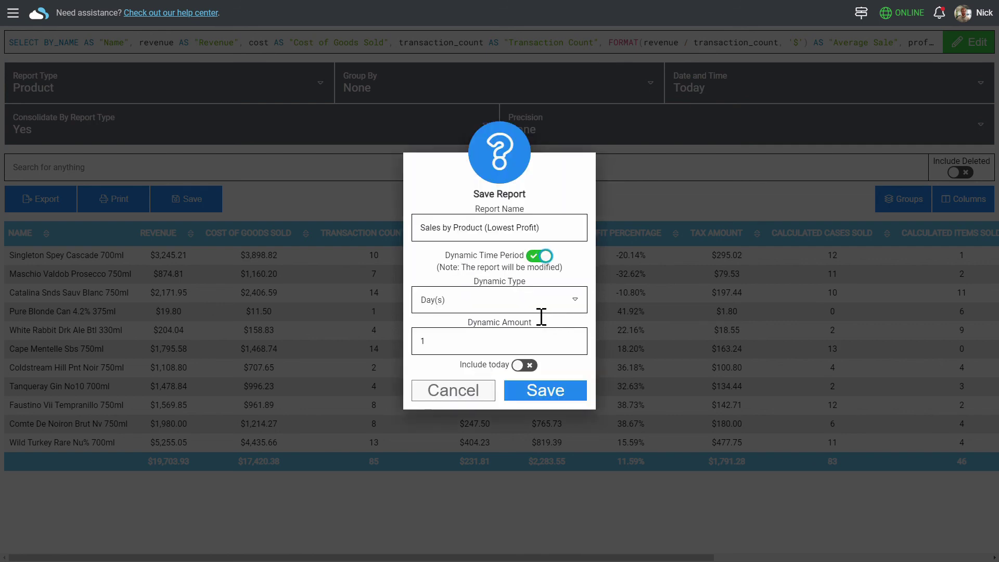
click(568, 402)
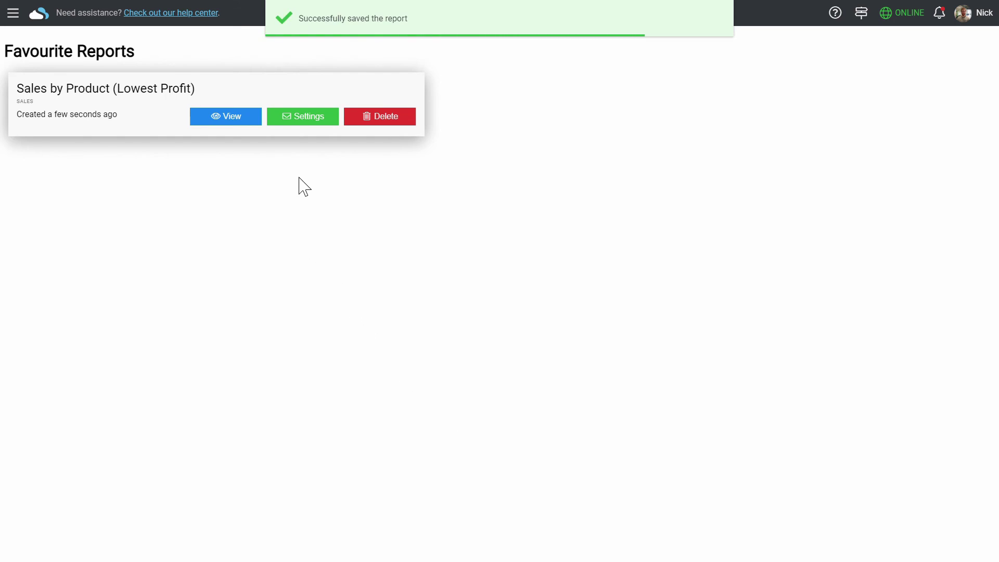
Turn on automatic daily portrait PDF emails for the favourite report, adding a recipient e-mail address
click(308, 119)
click(465, 302)
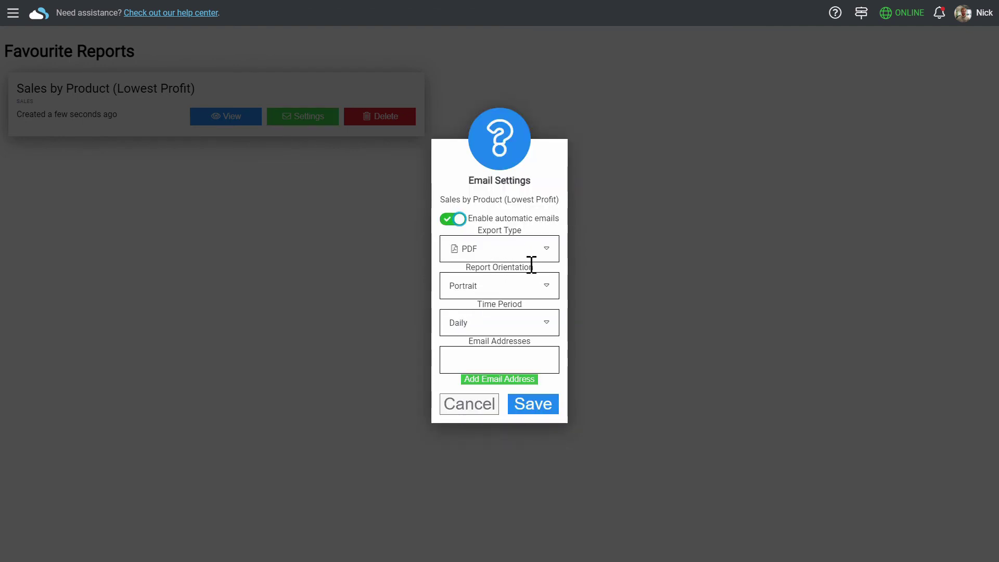
click(493, 361)
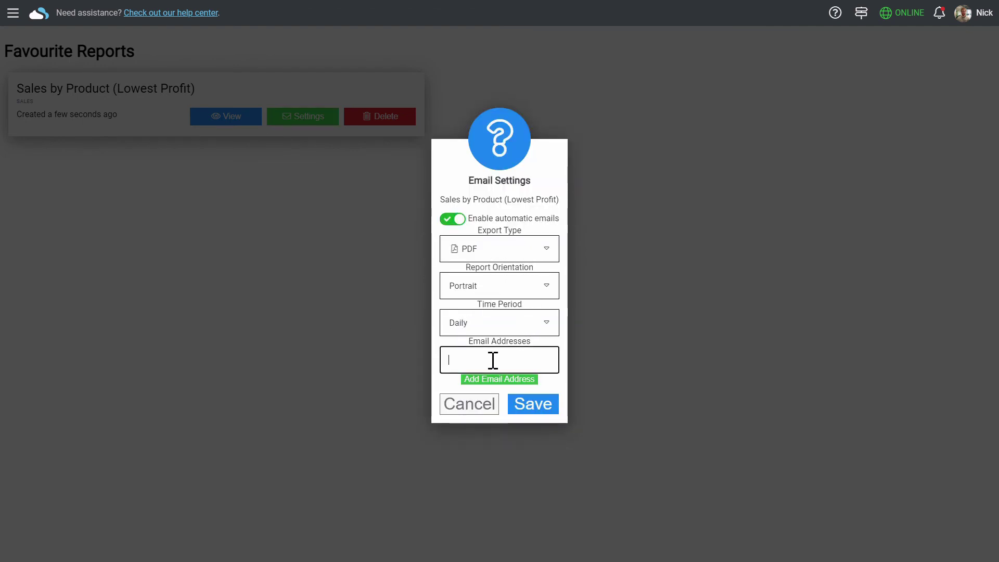
text(your@email.com)
click(543, 411)
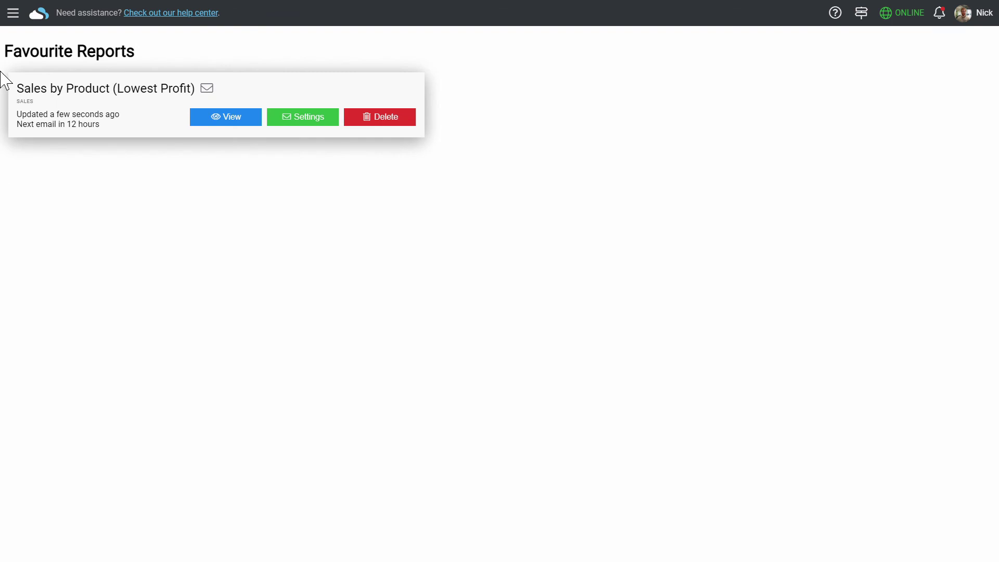
click(13, 13)
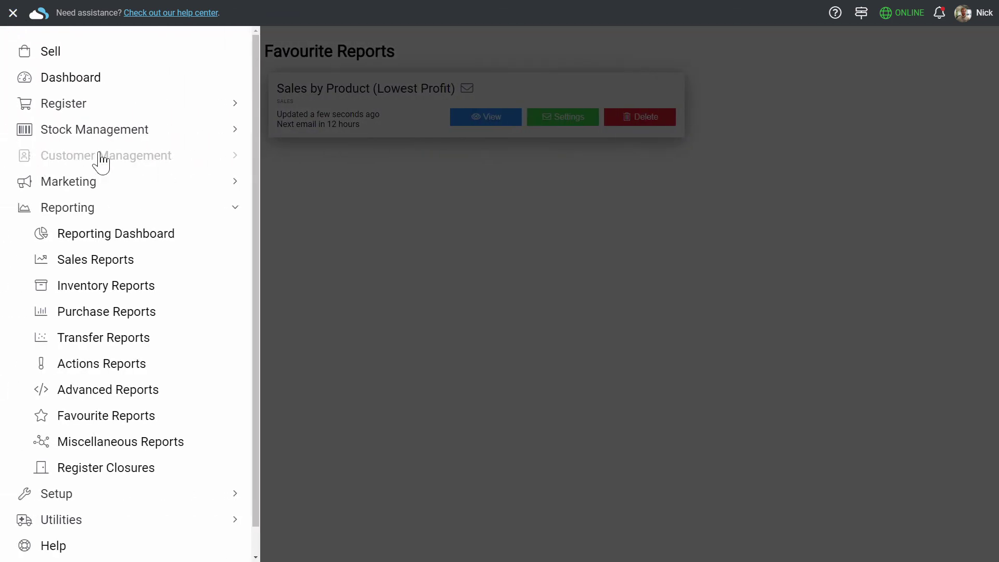
Expand the Register, Stock Management, Customer Management and Marketing menu sections
click(229, 112)
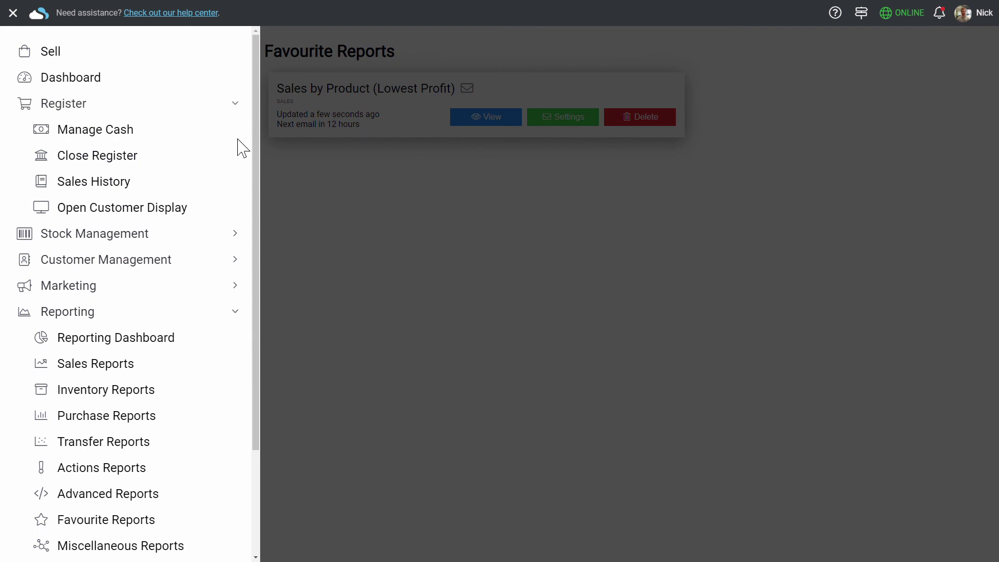
click(229, 235)
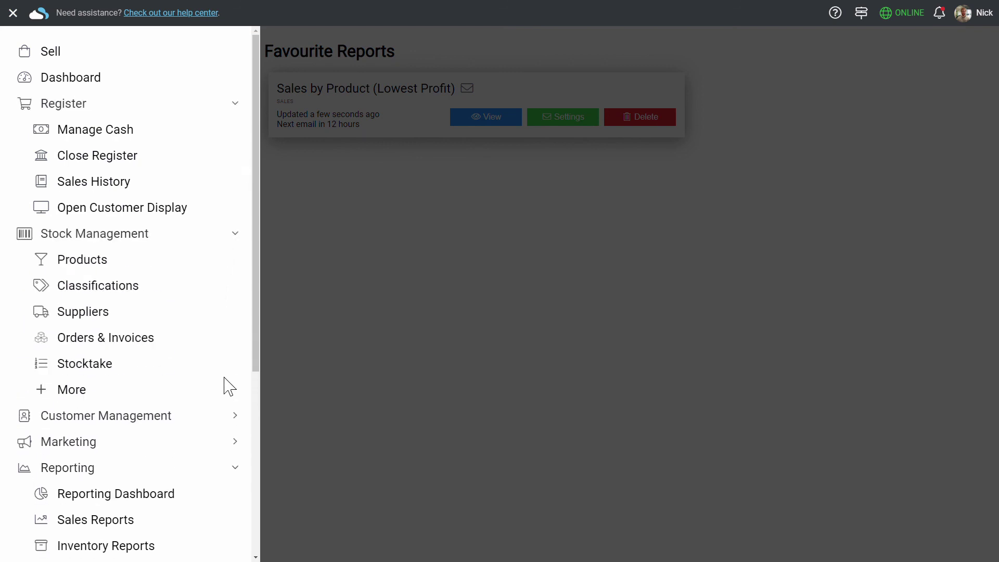
click(231, 414)
scroll(231, 421, down, 3)
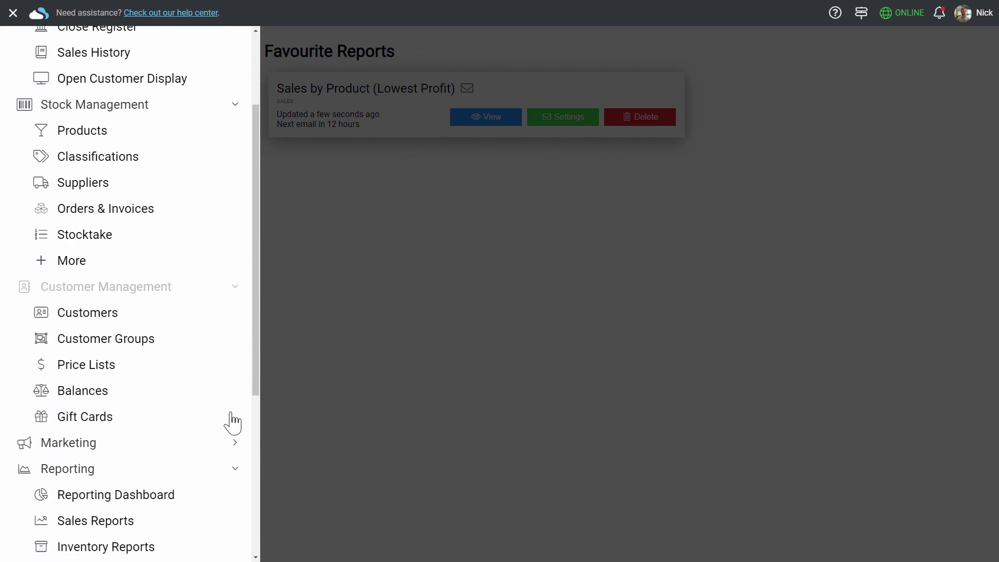
click(231, 419)
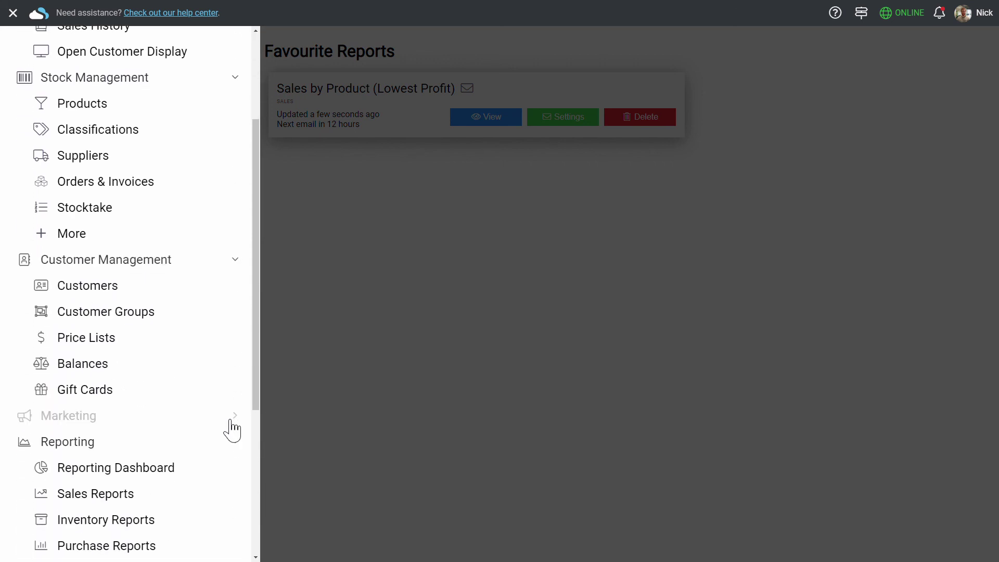
Expand the Setup and Utilities sections further down the side menu
scroll(228, 428, down, 3)
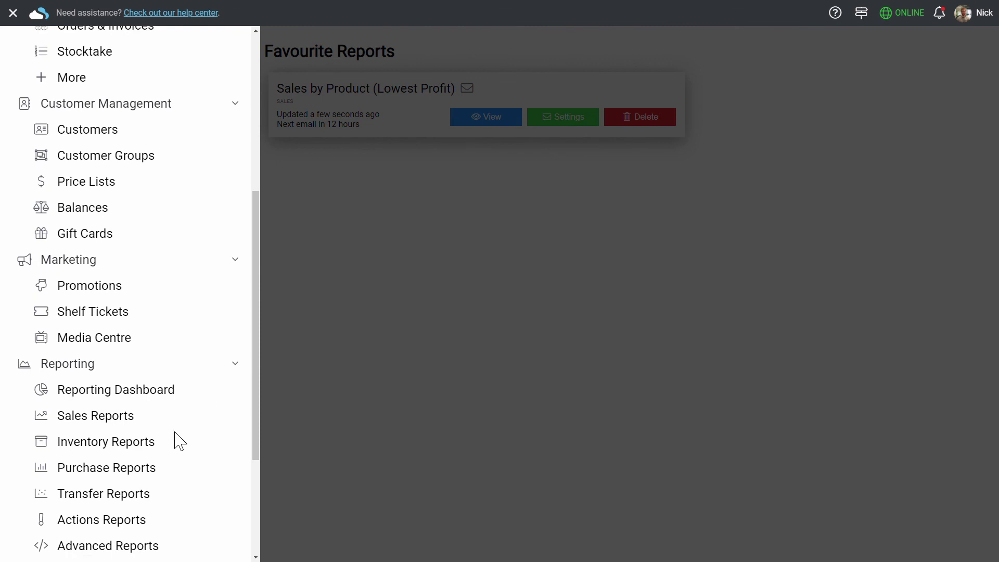
scroll(184, 442, down, 3)
click(208, 463)
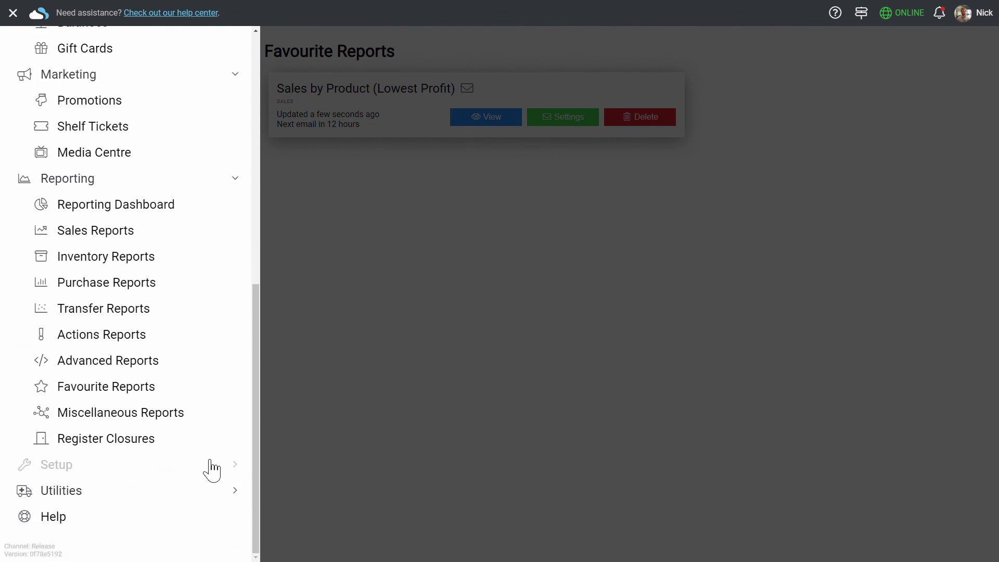
scroll(209, 455, down, 4)
scroll(214, 453, down, 2)
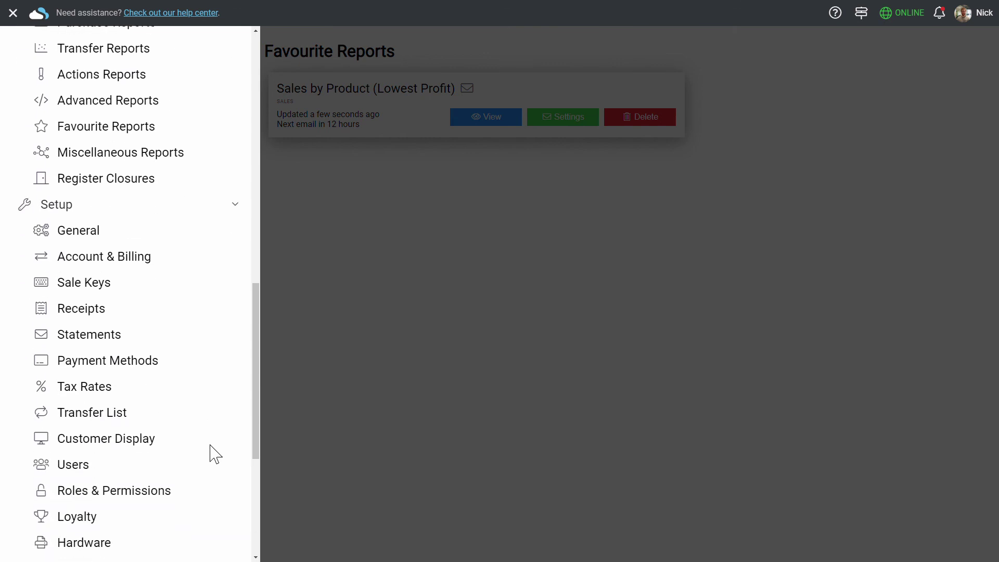
scroll(213, 454, down, 5)
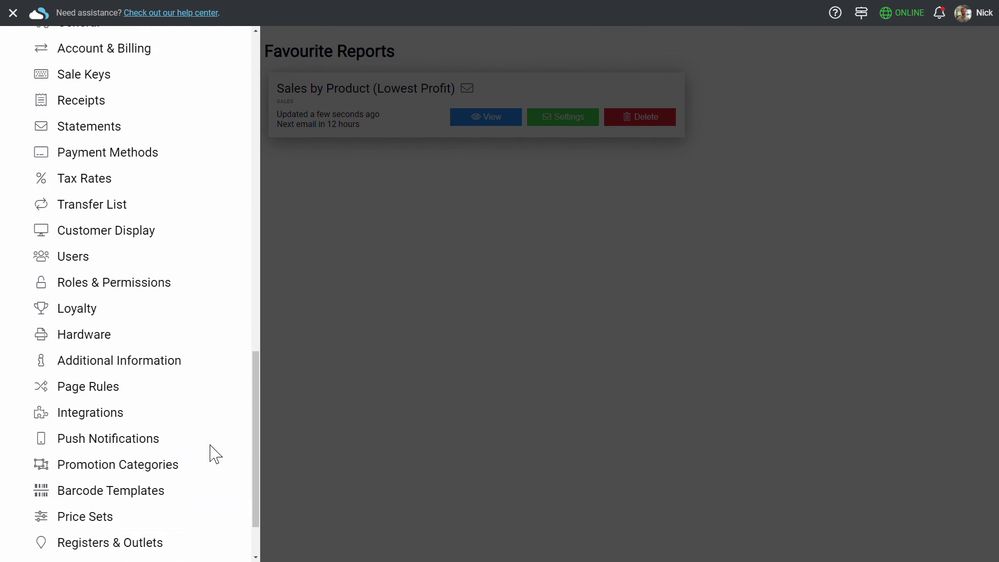
click(220, 489)
scroll(221, 479, down, 2)
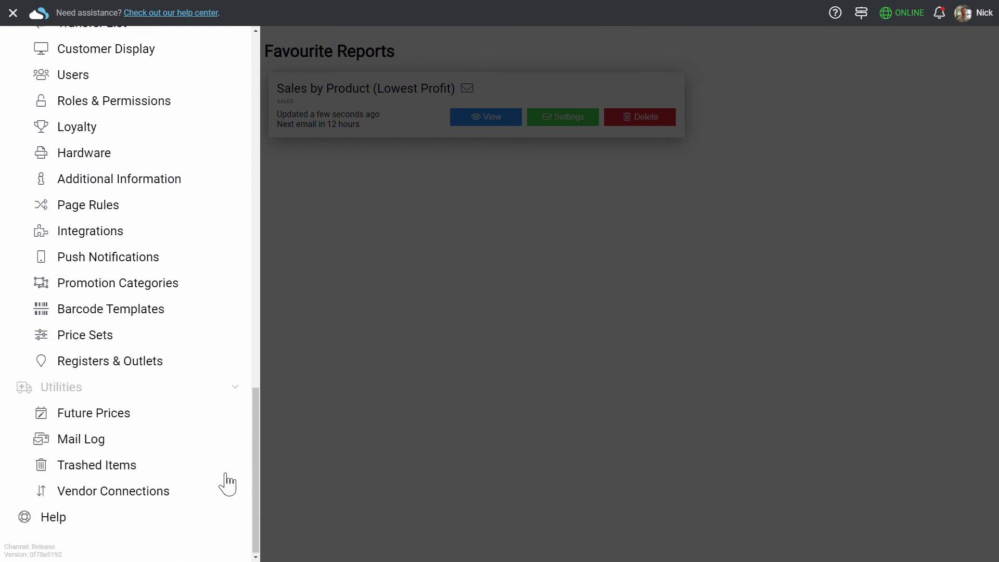